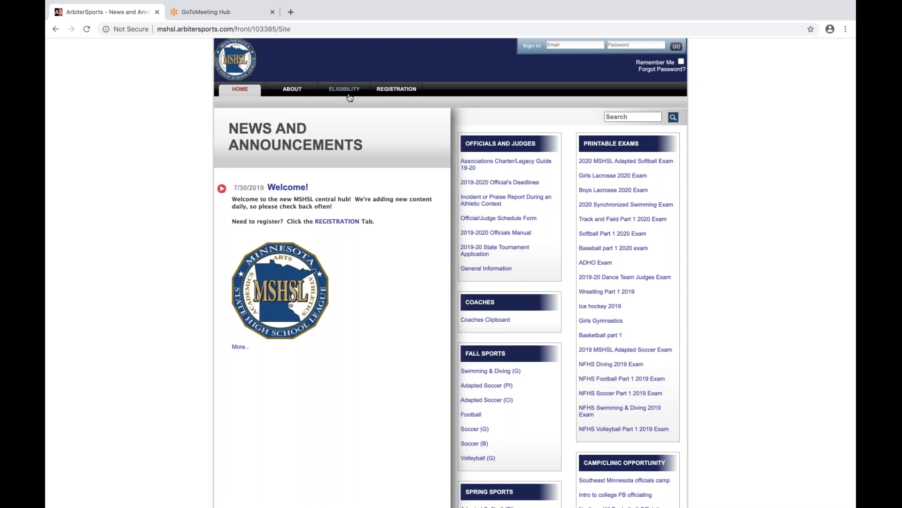
Go from the MSHSL news hub to the REGISTRATION section.
left_click(401, 91)
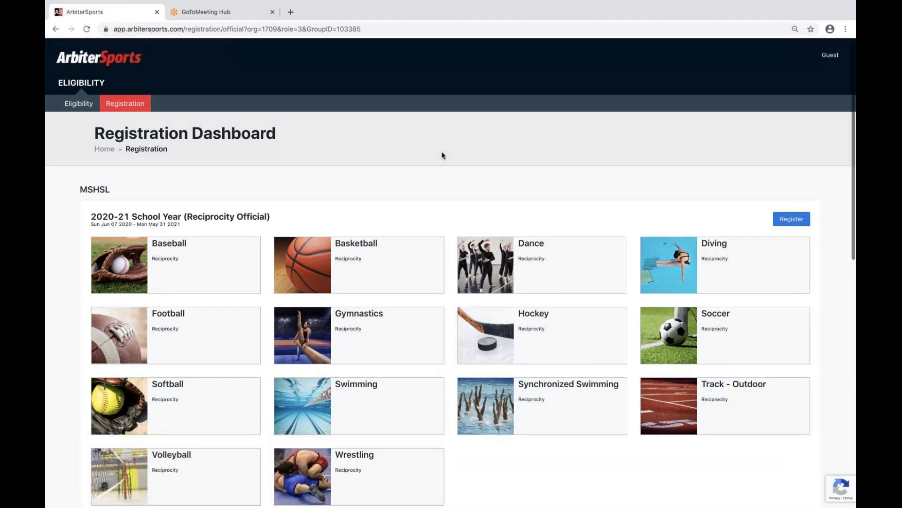
Scroll down the Registration Dashboard to the 2020-21 School Year sports group.
scroll(442, 154, "down", 1)
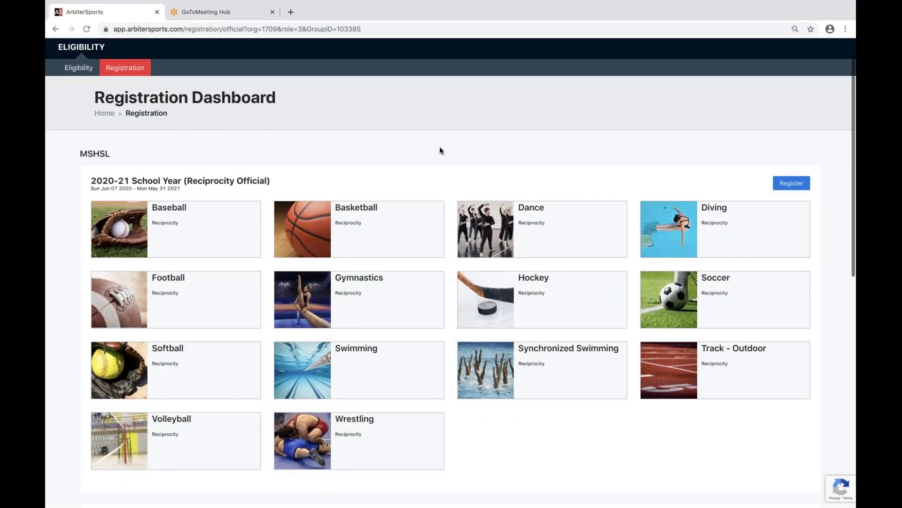
scroll(439, 146, "down", 3)
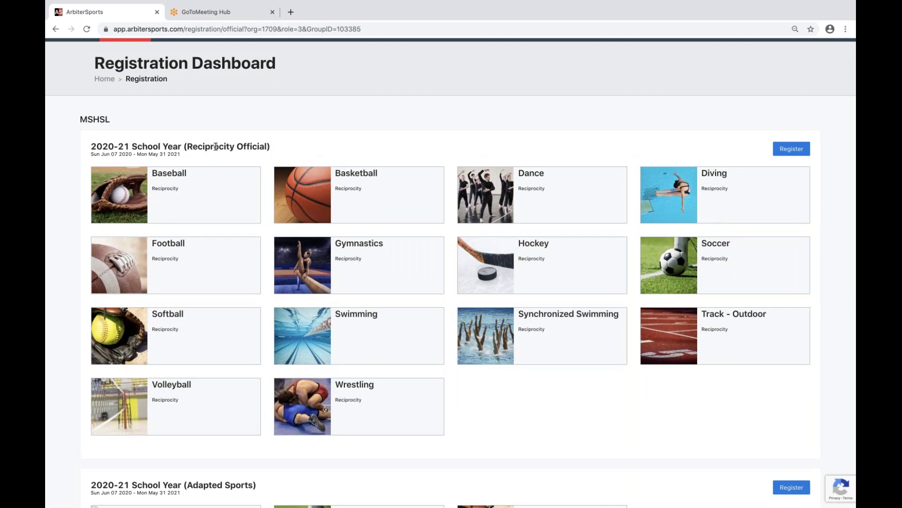
scroll(215, 147, "down", 5)
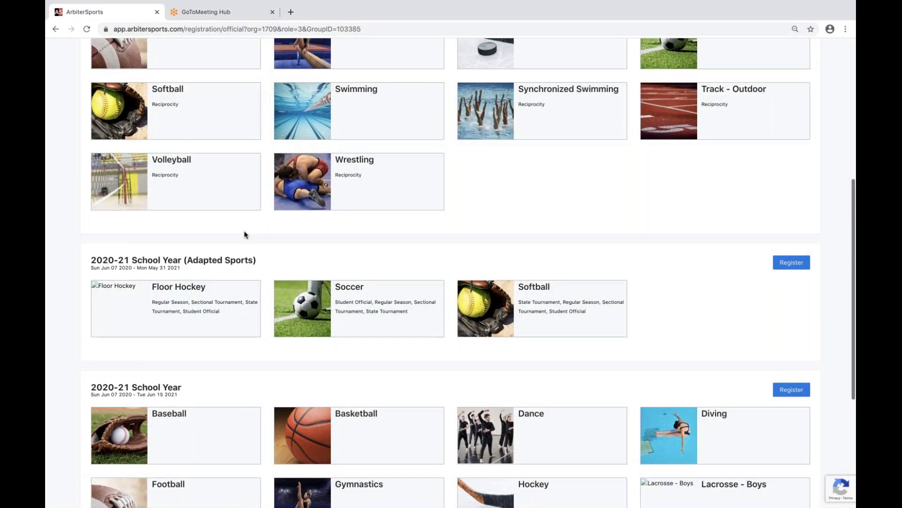
scroll(244, 234, "down", 1)
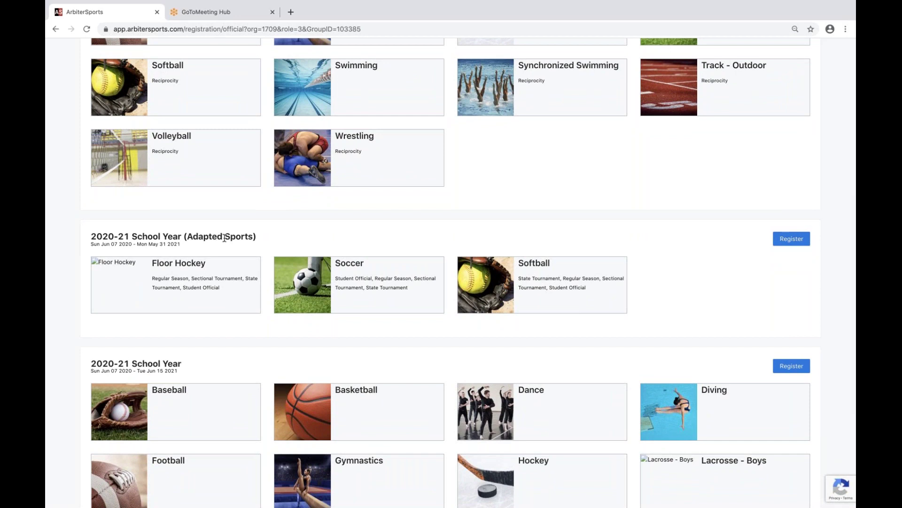
scroll(298, 252, "down", 1)
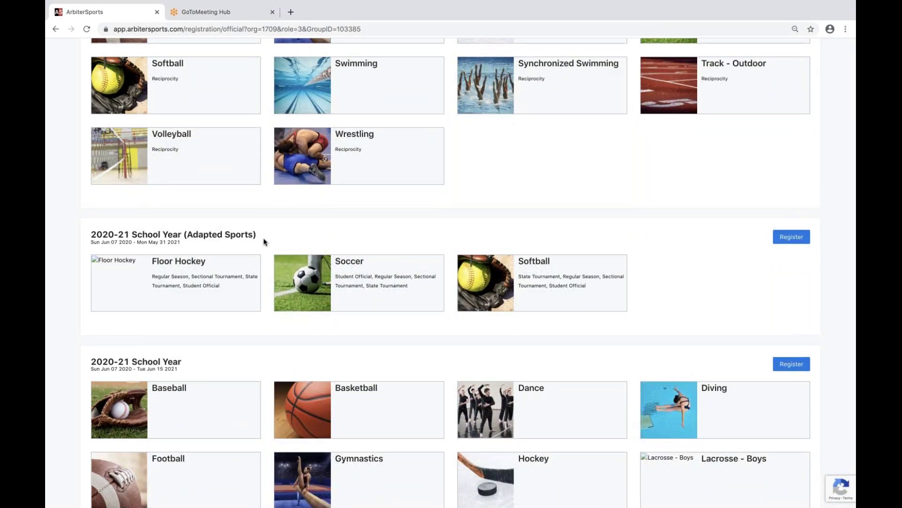
scroll(267, 241, "down", 1)
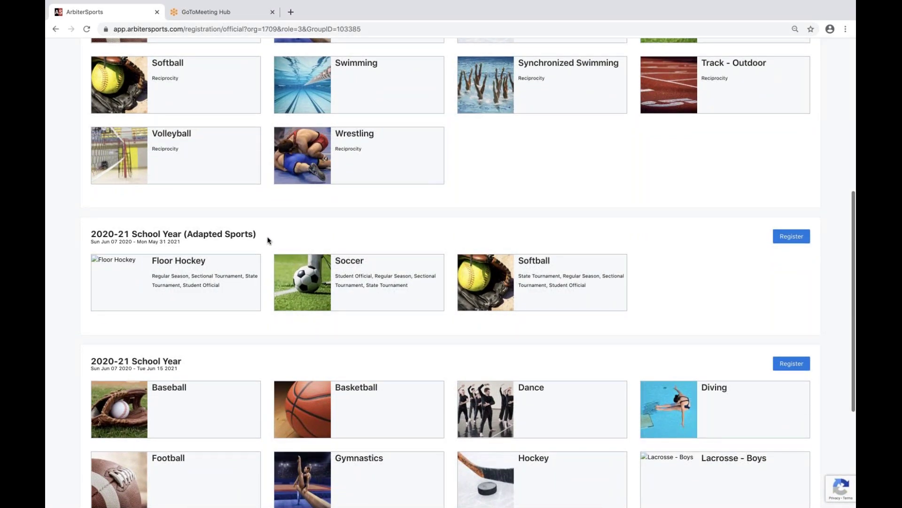
scroll(268, 240, "down", 1)
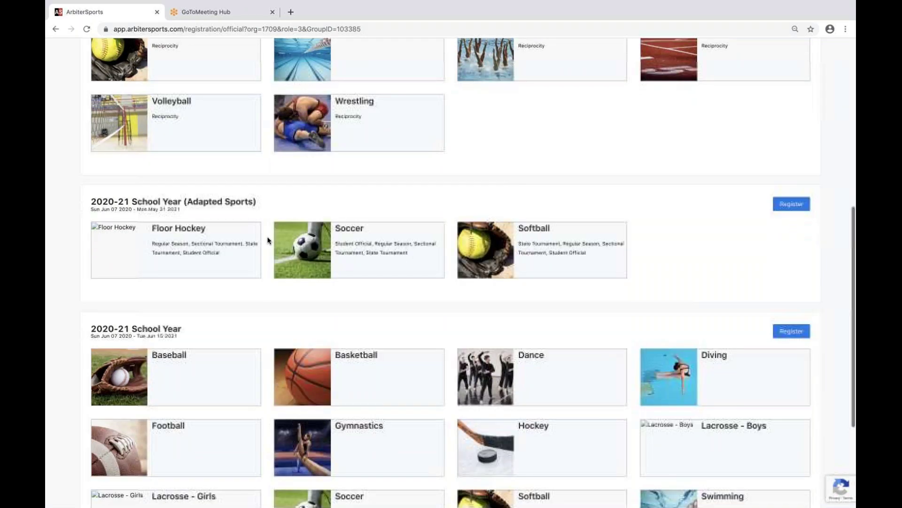
scroll(253, 205, "down", 4)
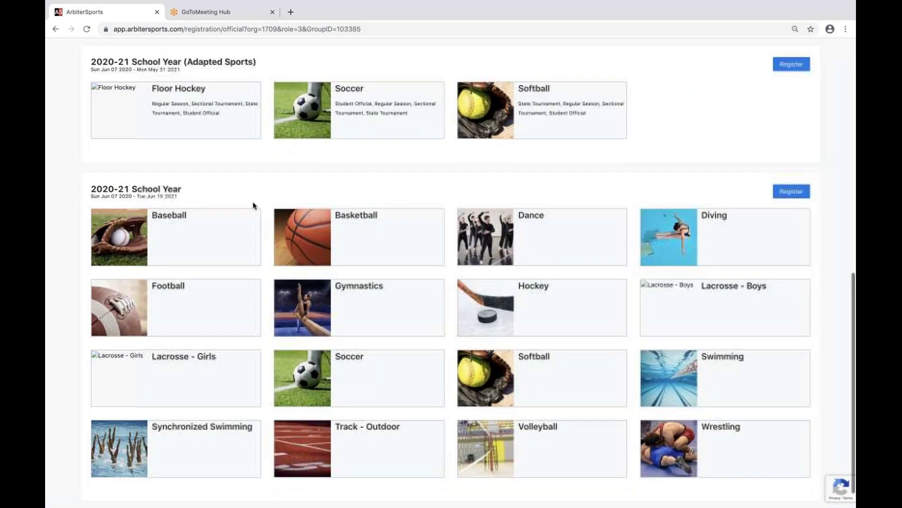
scroll(259, 197, "down", 1)
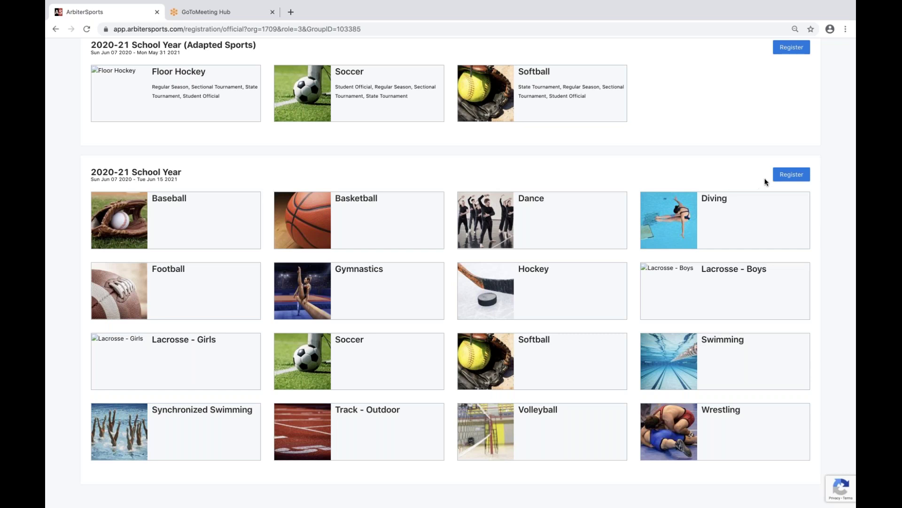
Start the 2020-21 School Year registration and submit the official's account email.
left_click(794, 176)
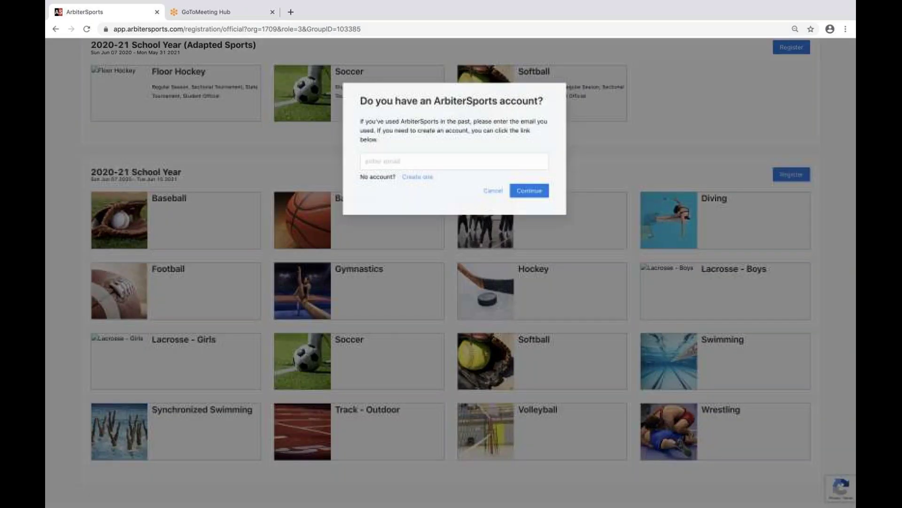
left_click(423, 161)
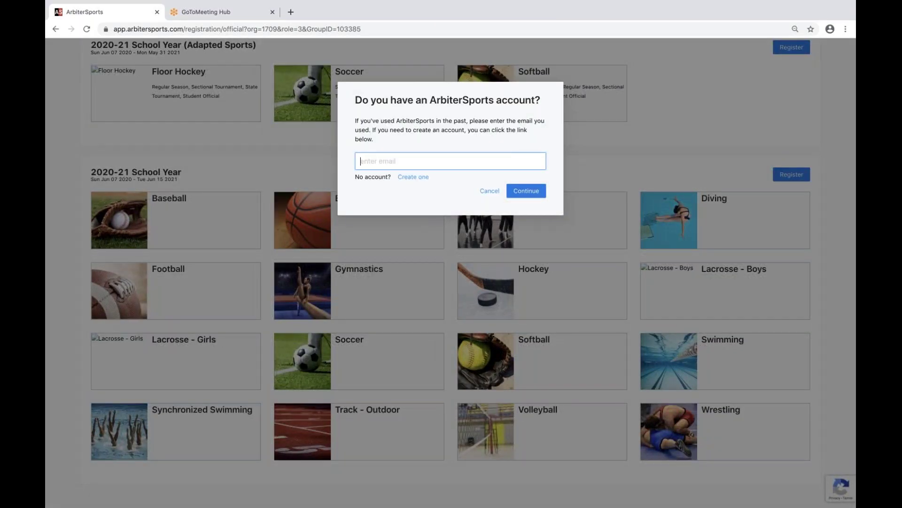
left_click(435, 160)
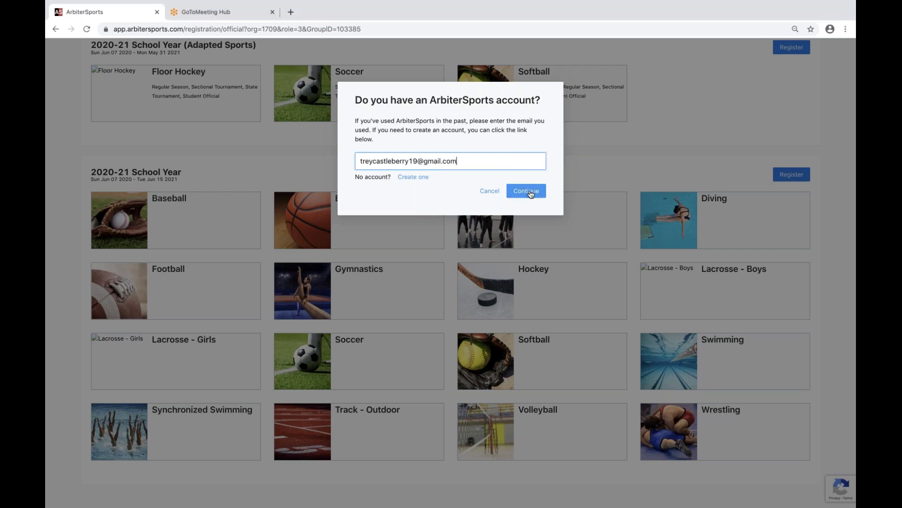
left_click(529, 191)
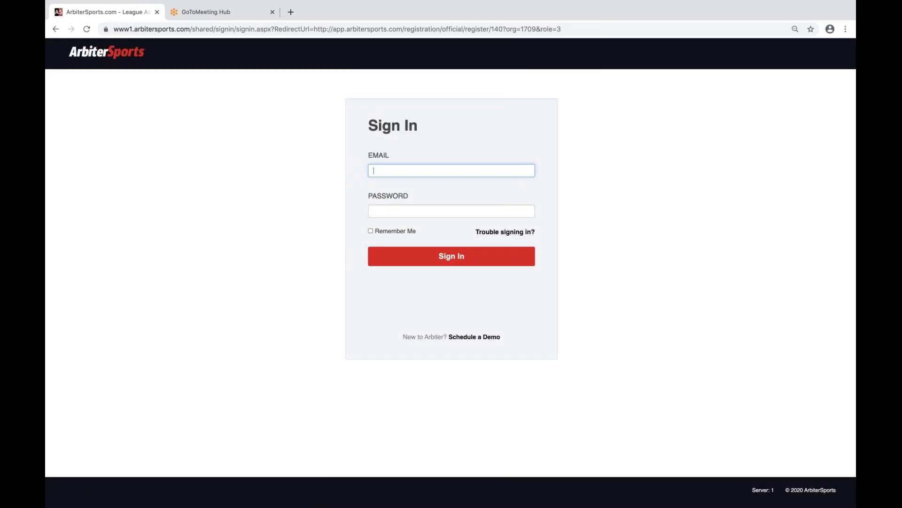
Sign in with the account email and password.
key("super+v")
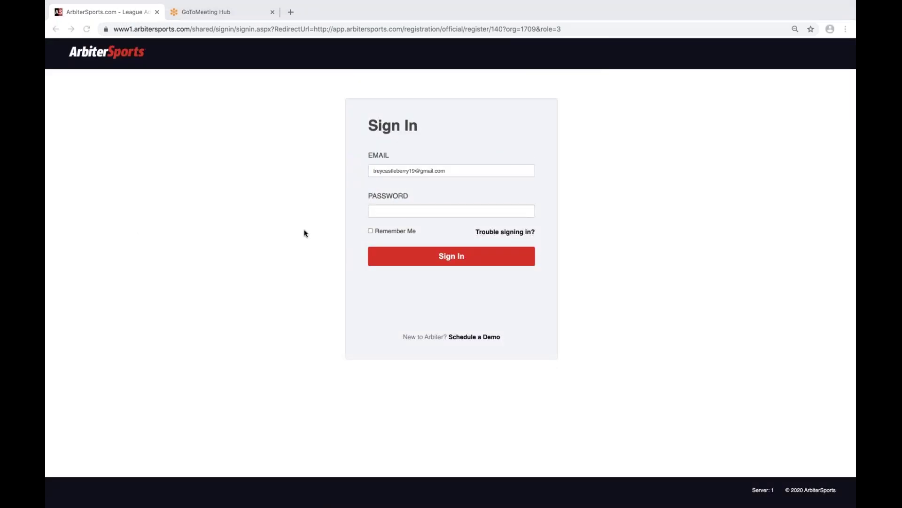
left_click(438, 209)
key("super+v")
key("Return")
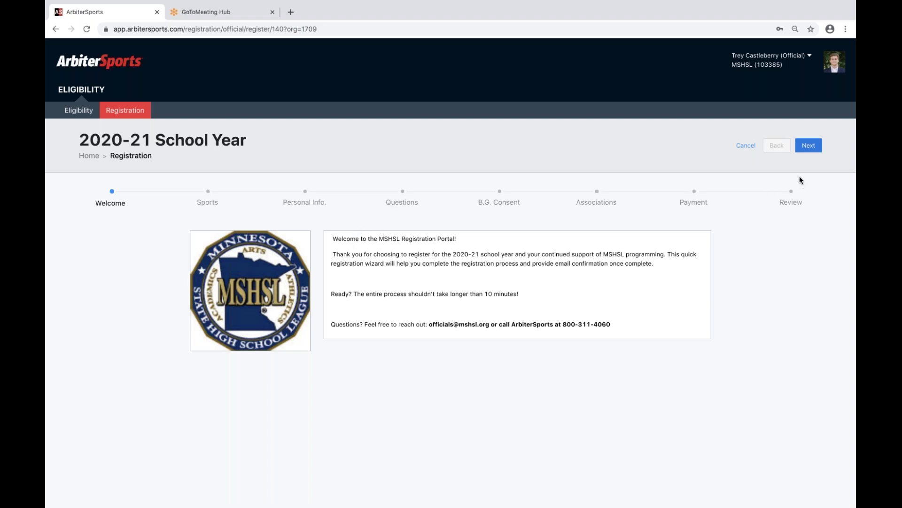
Move past Welcome, select the Basketball and Baseball tiles, and advance to Personal Info.
left_click(809, 146)
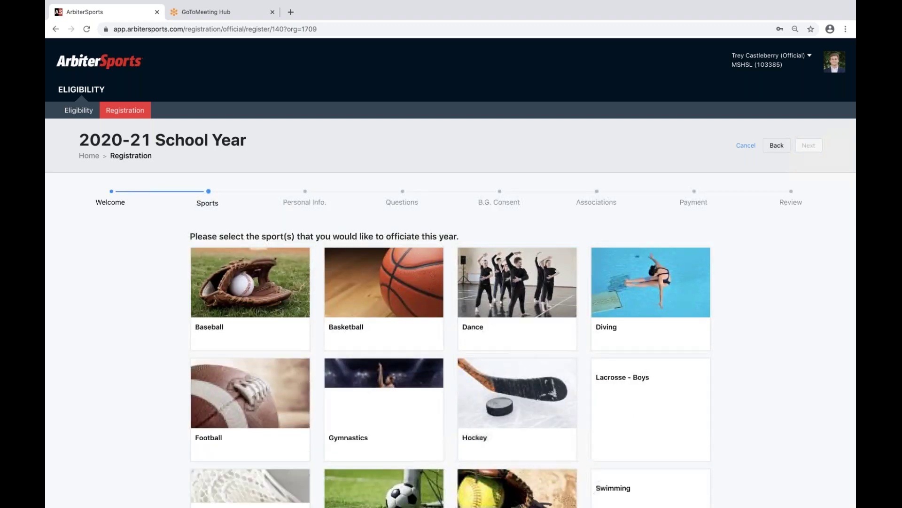
scroll(765, 228, "down", 1)
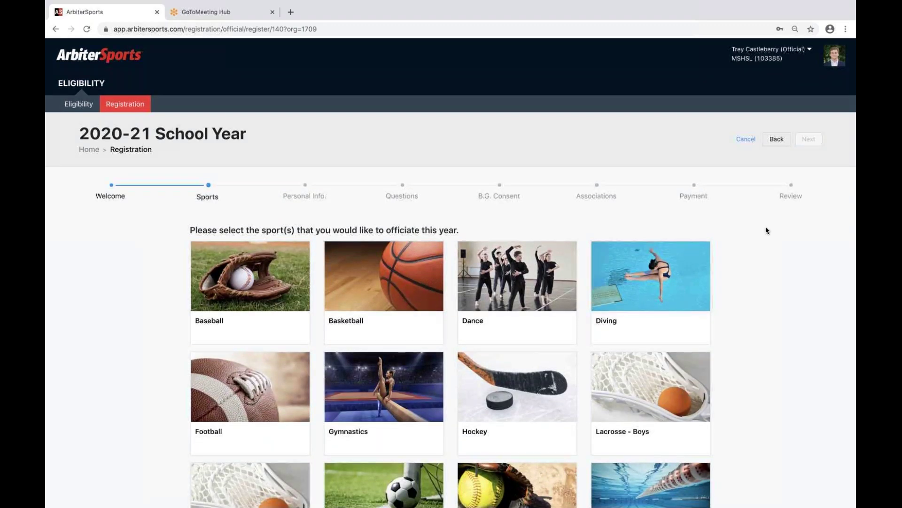
scroll(766, 228, "down", 1)
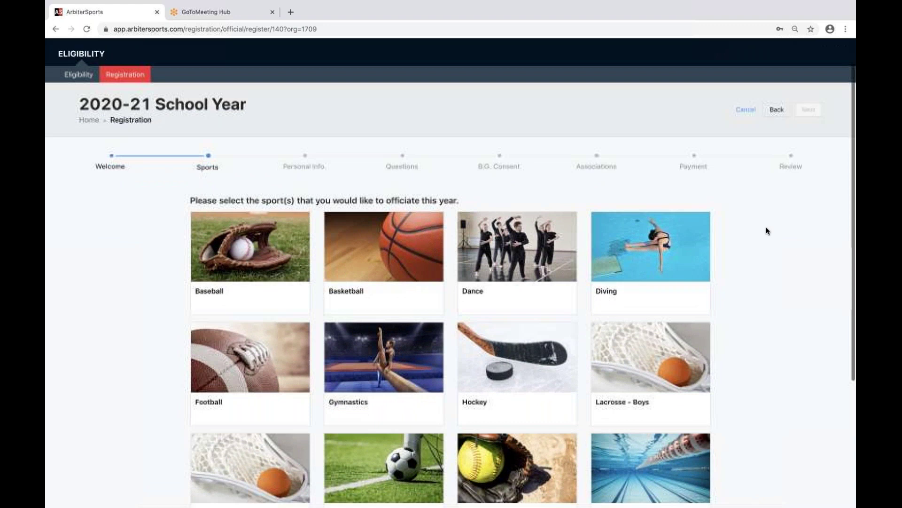
left_click(379, 256)
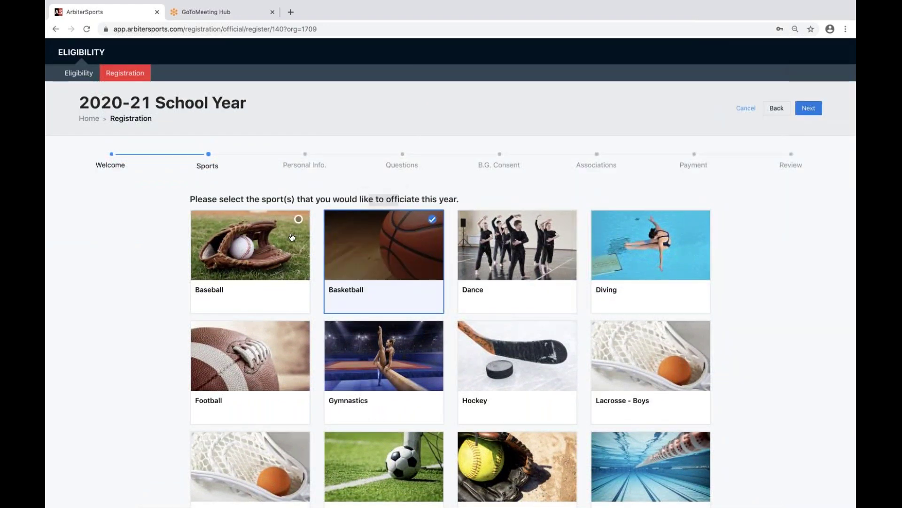
left_click(249, 249)
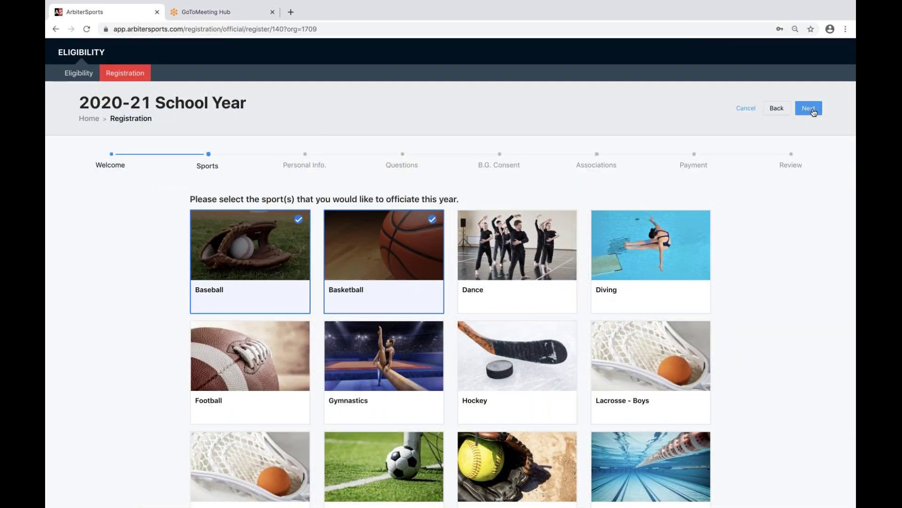
left_click(813, 111)
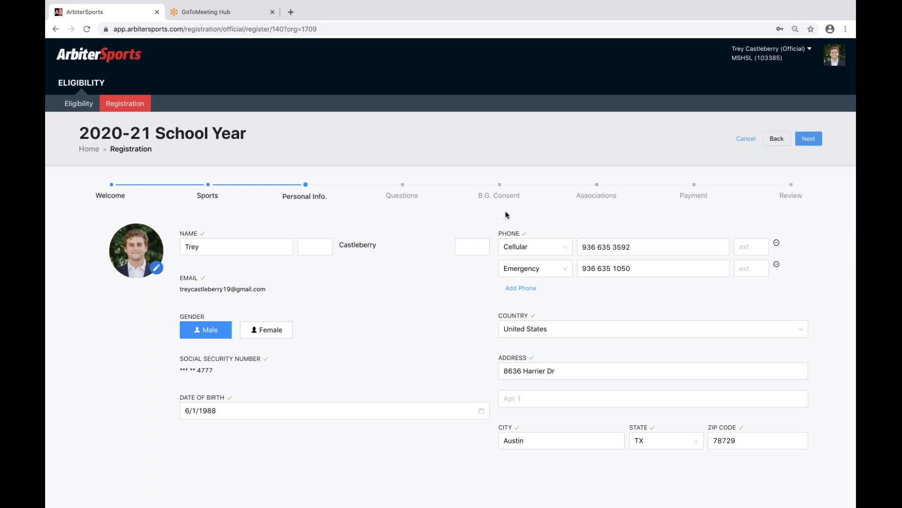
Submit Personal Info, skip the matching-account merge, and return to Personal Info.
left_click(809, 141)
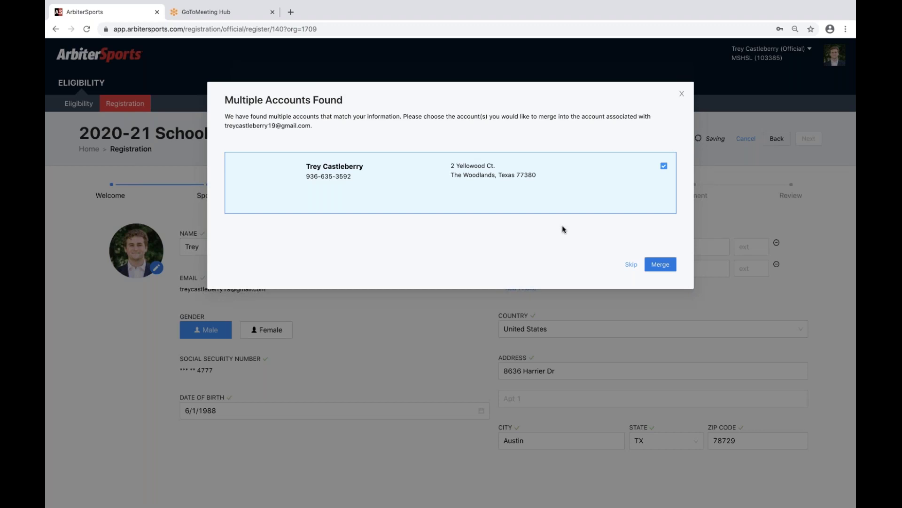
left_click(631, 264)
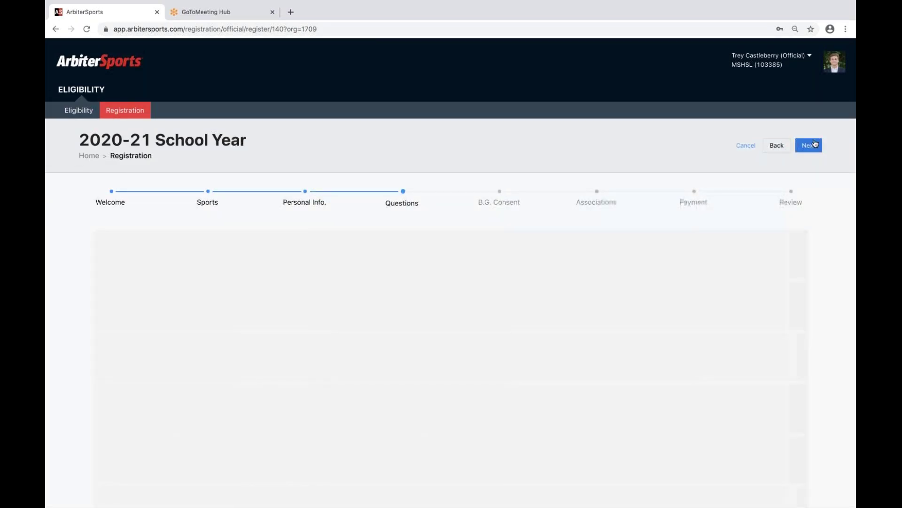
left_click(778, 145)
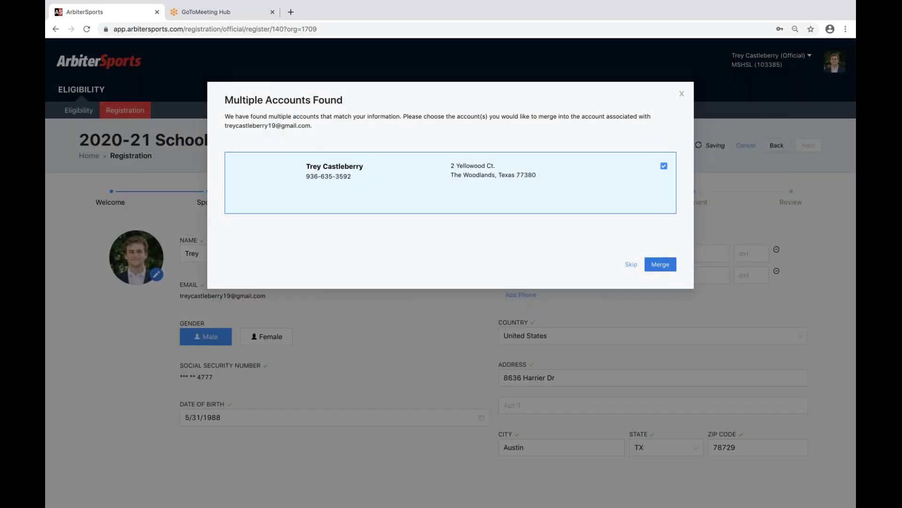
Skip the account merge, answer No to the felony question, and advance to B.G. Consent.
left_click(631, 263)
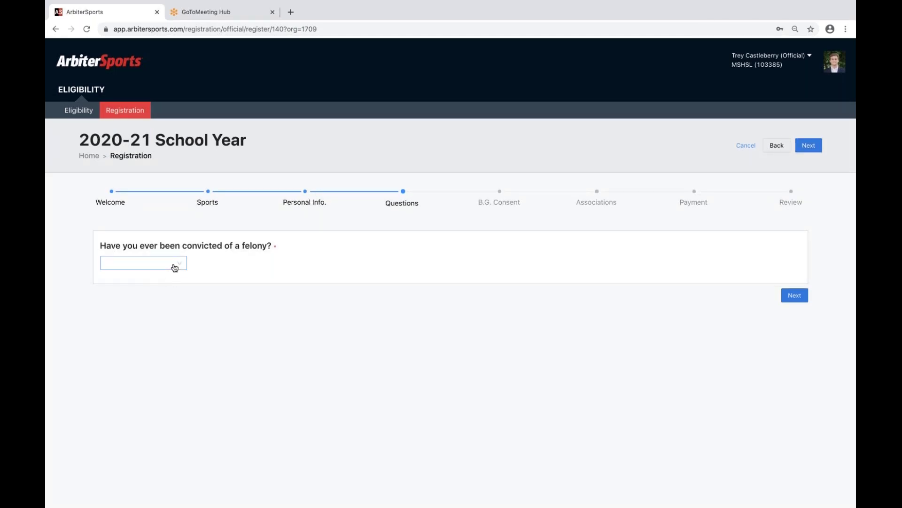
left_click(175, 266)
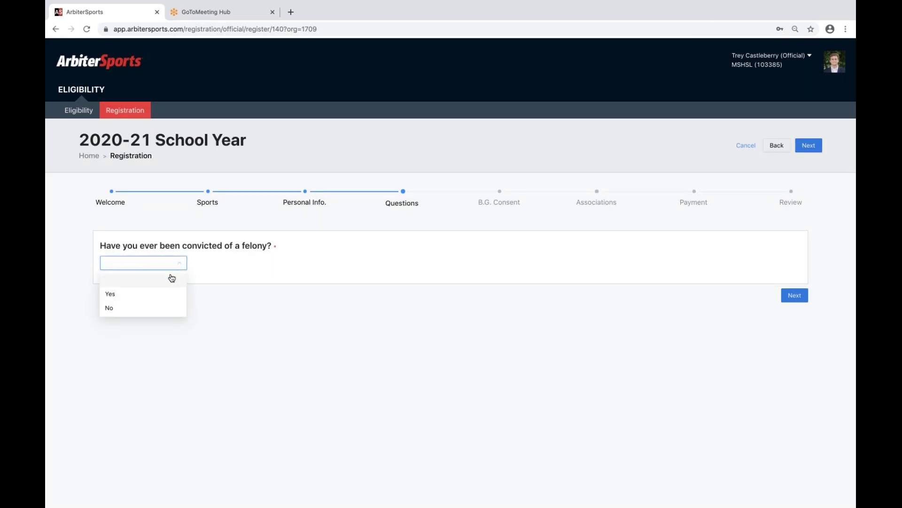
left_click(161, 309)
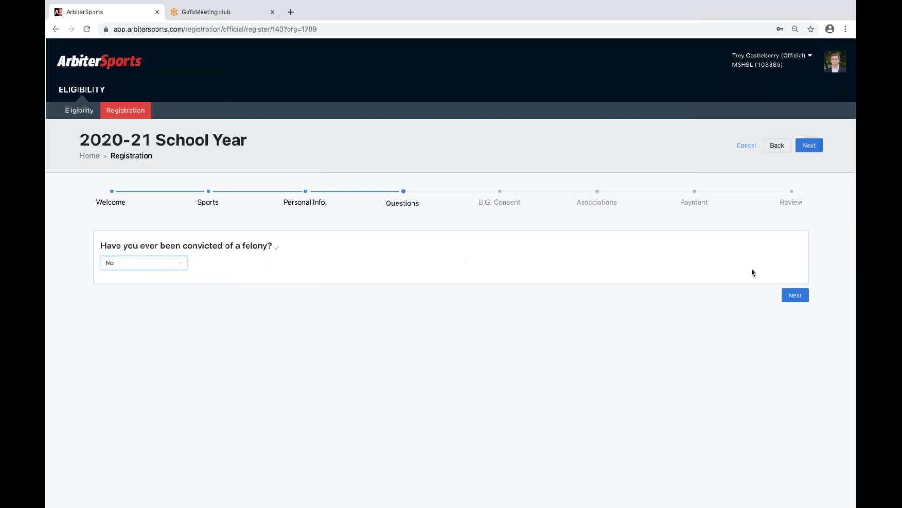
left_click(798, 297)
Agree to electronic signing and enter the signer's full name.
scroll(437, 220, "down", 2)
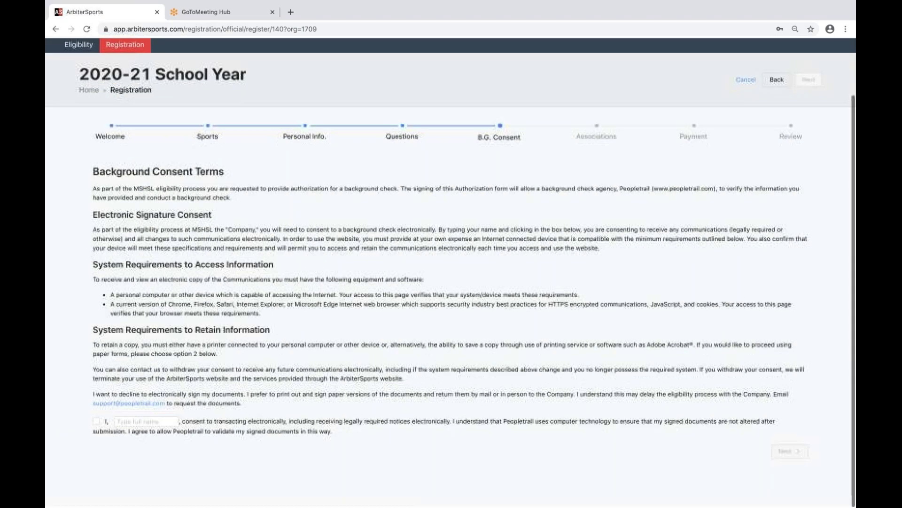
left_click(96, 424)
left_click(128, 422)
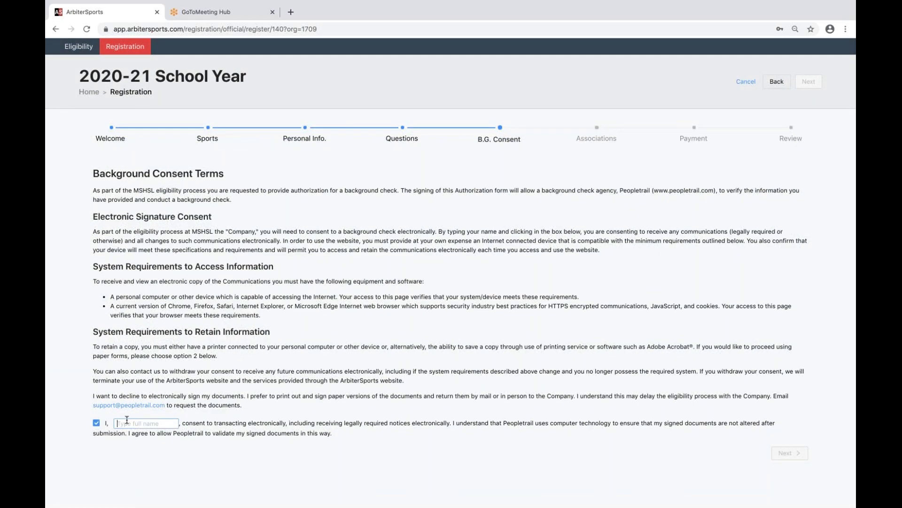
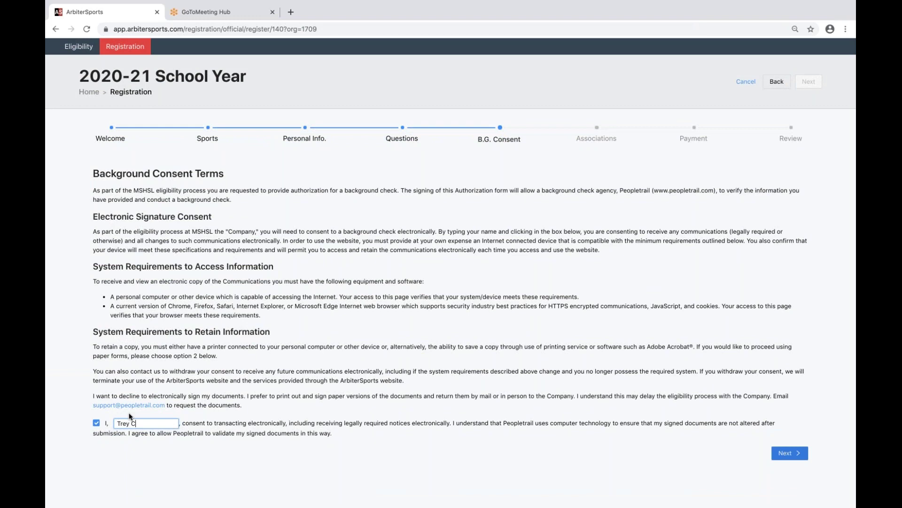
left_click(787, 452)
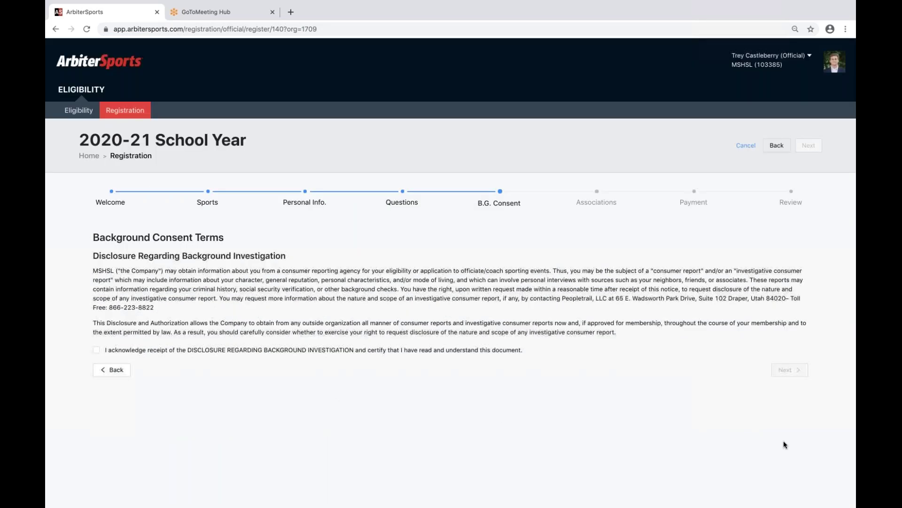
Acknowledge the background investigation disclosure and the state and city notices.
left_click(97, 350)
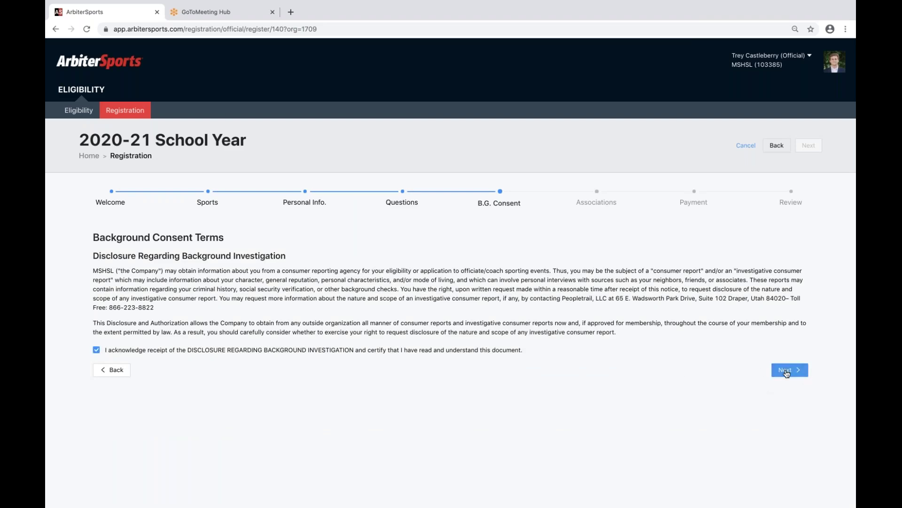
left_click(789, 370)
scroll(723, 370, "down", 15)
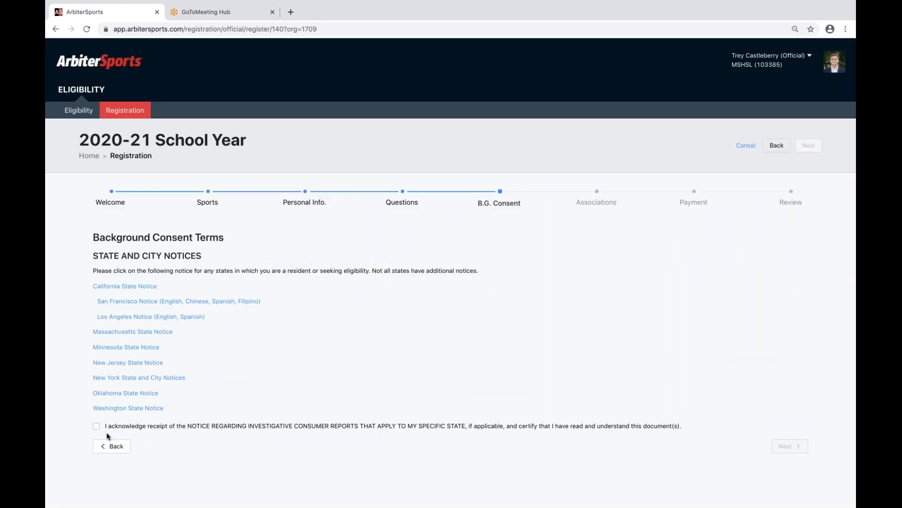
left_click(97, 427)
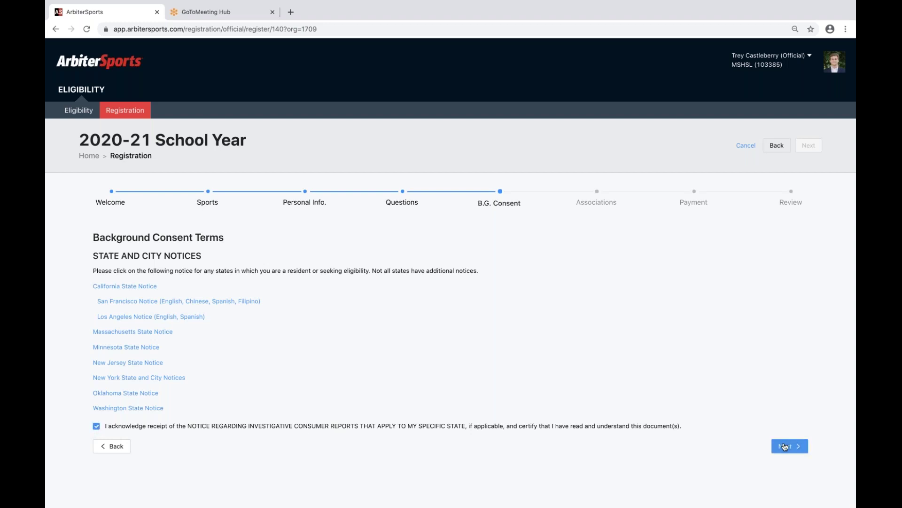
left_click(785, 447)
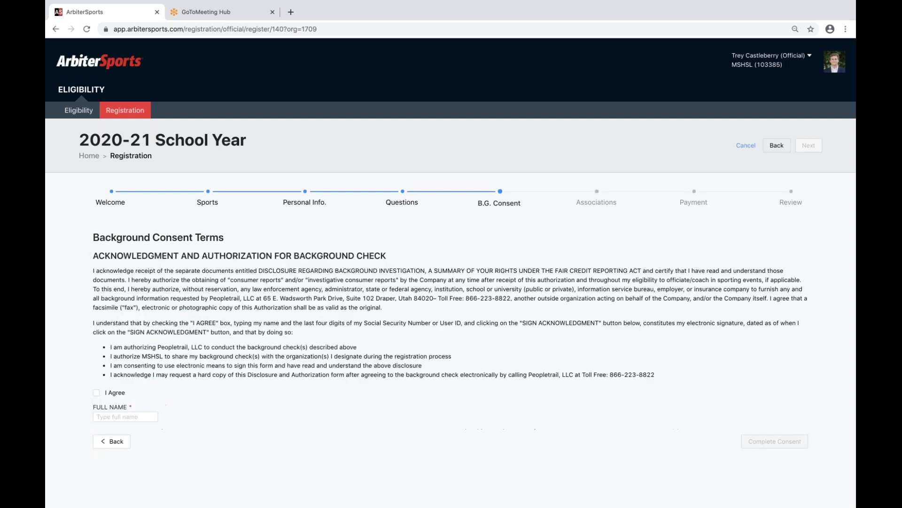
Agree to the background check authorization, sign it, and complete the consent.
left_click(112, 412)
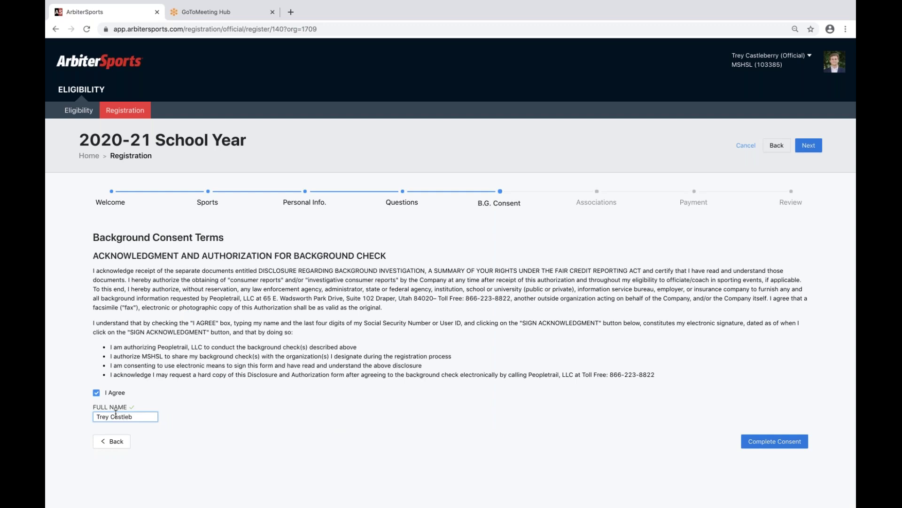
left_click(775, 442)
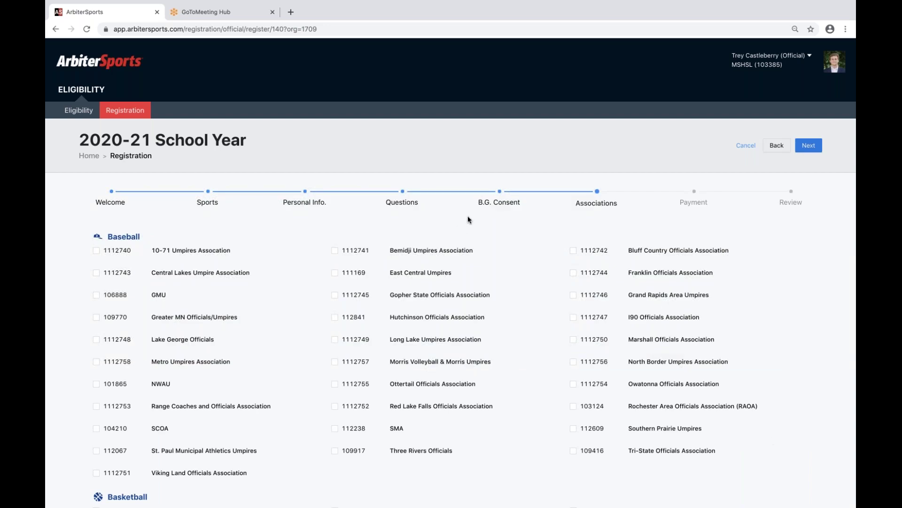
scroll(468, 216, "down", 1)
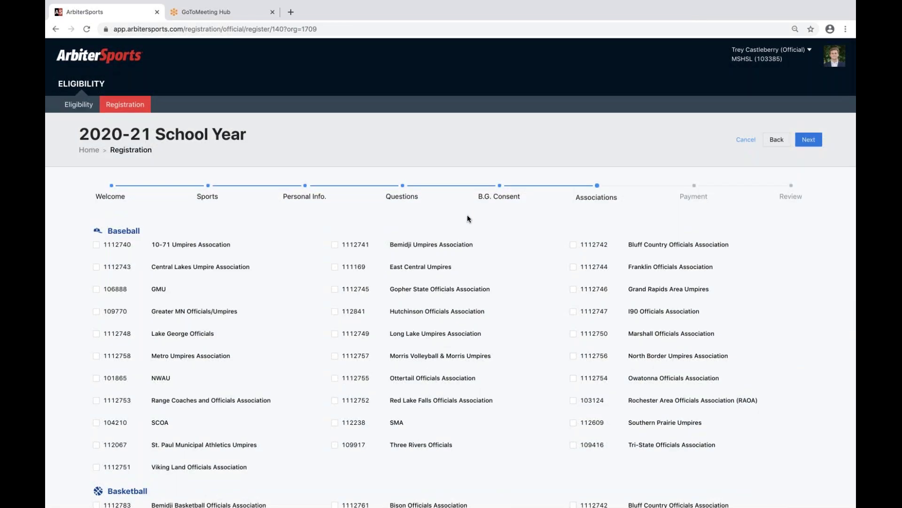
scroll(467, 215, "down", 3)
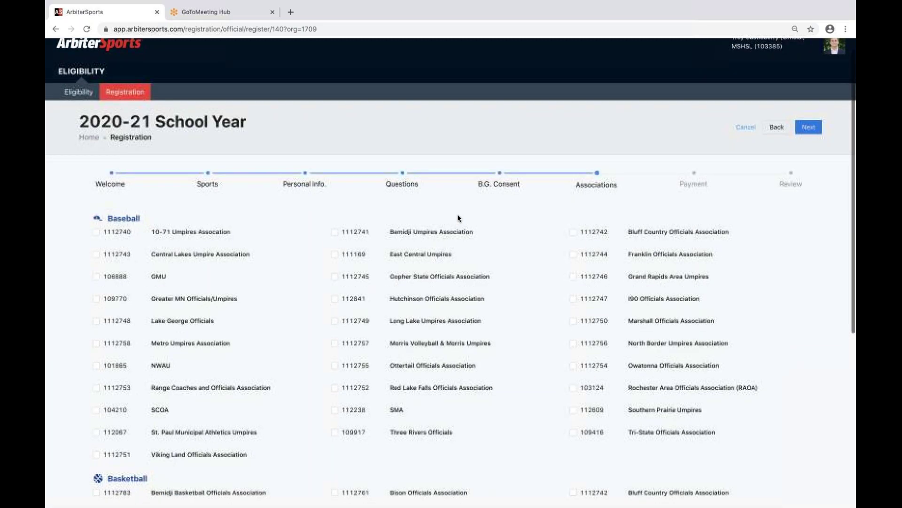
scroll(107, 200, "down", 2)
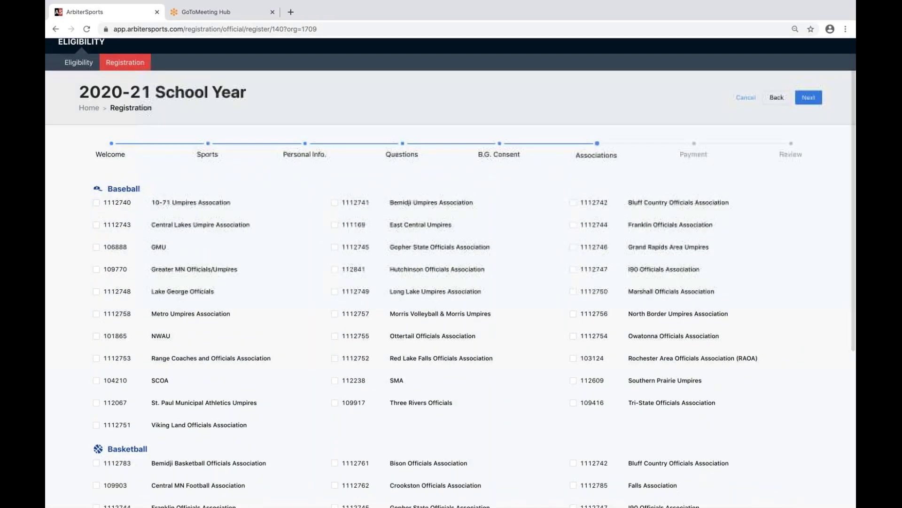
scroll(93, 199, "down", 4)
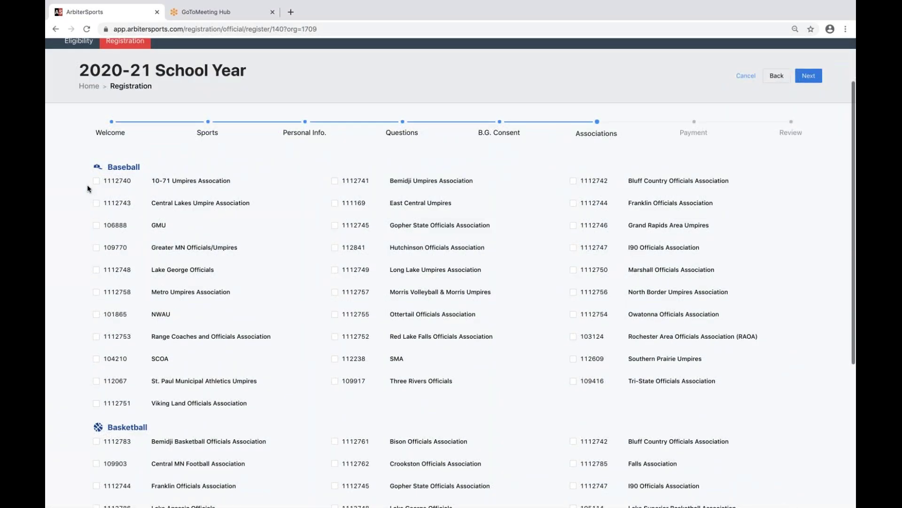
scroll(88, 188, "down", 10)
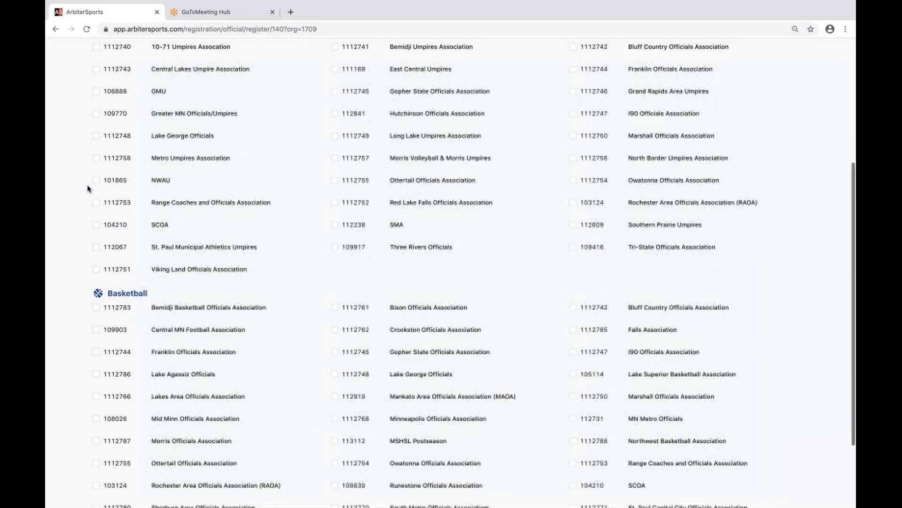
scroll(649, 213, "up", 15)
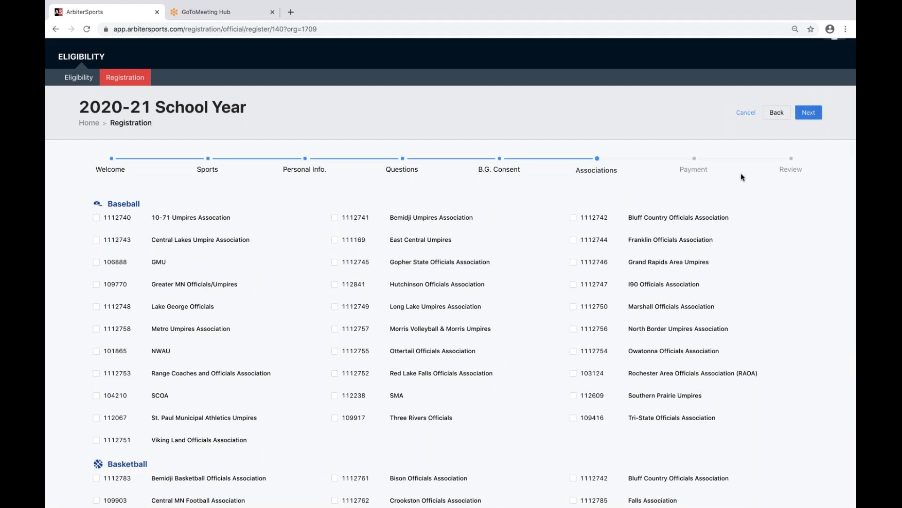
Leave Associations without selections and view the Payment step's $45.00 cart summary.
left_click(809, 114)
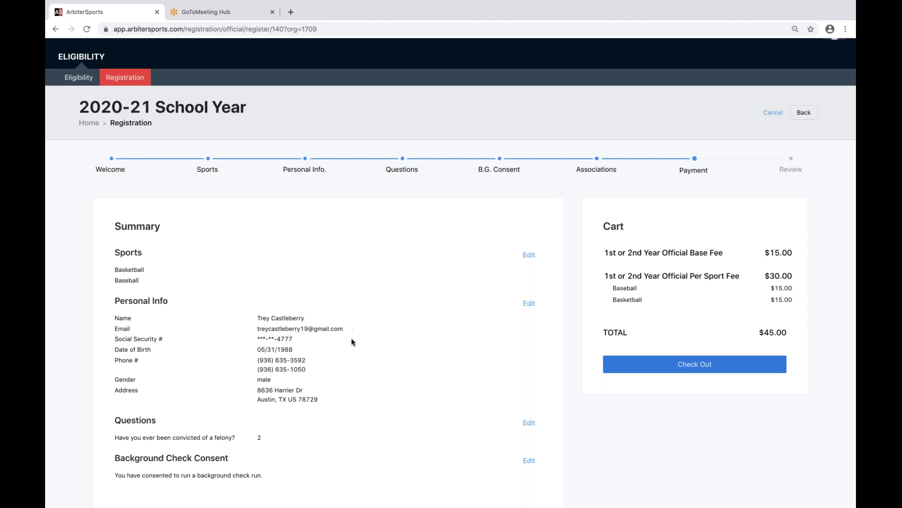
scroll(366, 260, "up", 2)
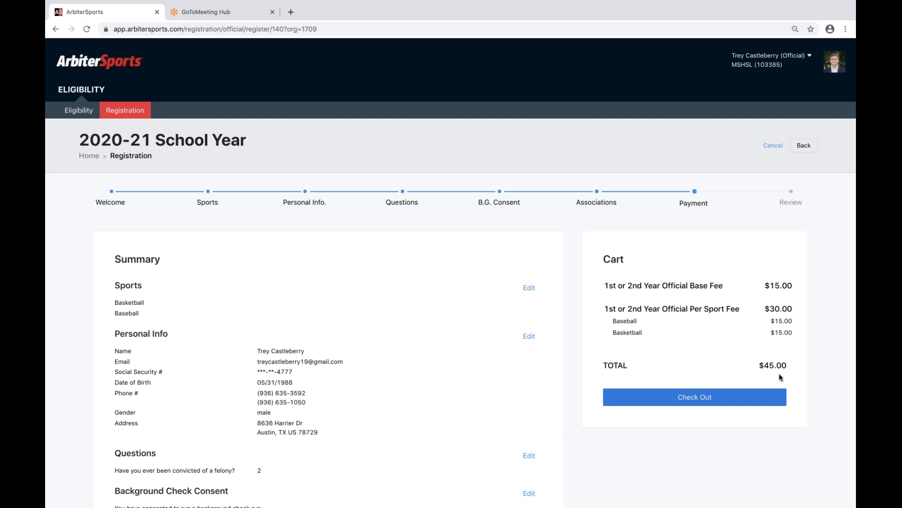
left_click(694, 397)
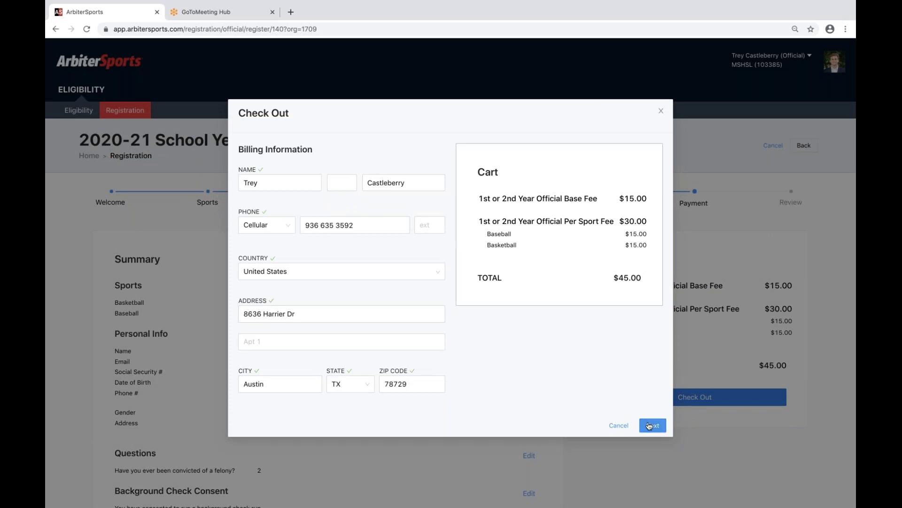
left_click(653, 425)
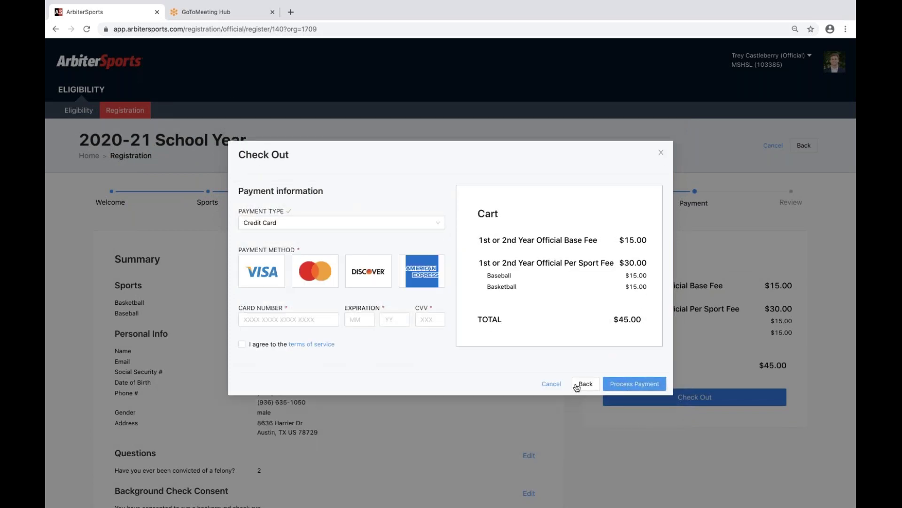
left_click(552, 384)
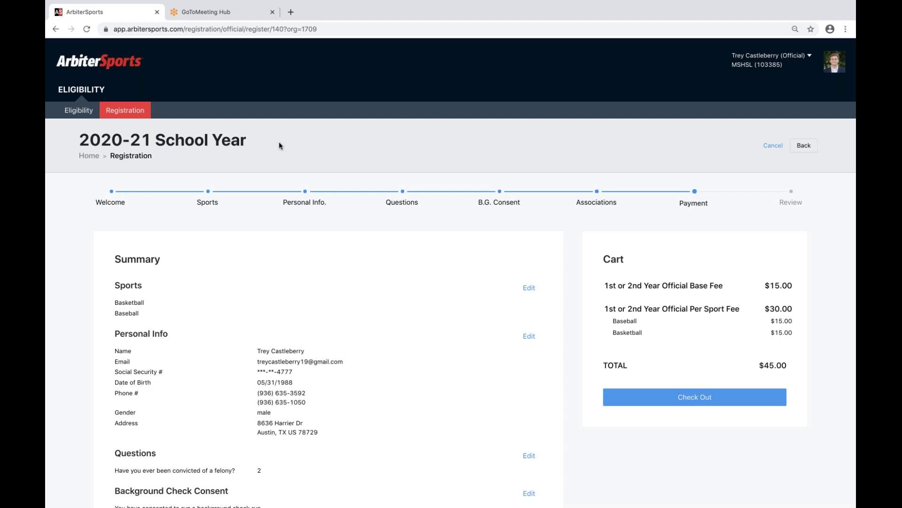
Open the Eligibility Dashboard and scroll down to the MSHSL sport cards.
left_click(81, 111)
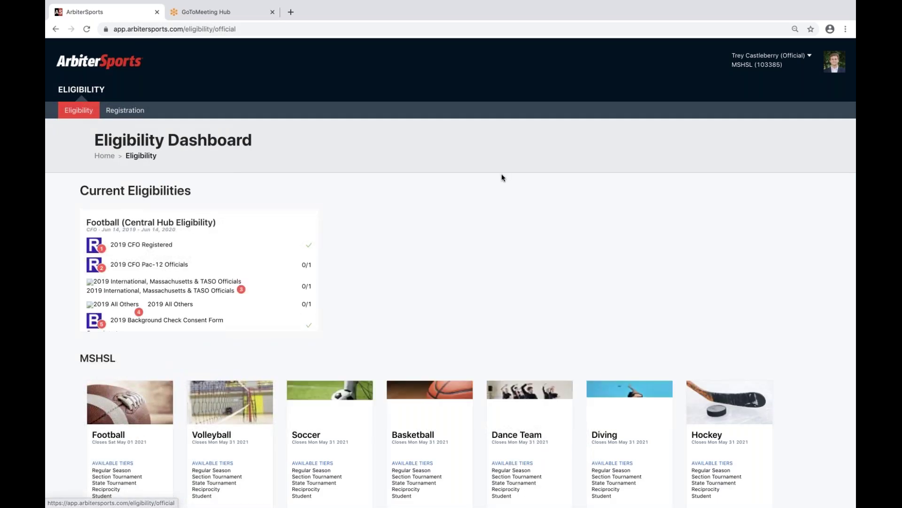
scroll(501, 176, "down", 2)
scroll(501, 178, "down", 4)
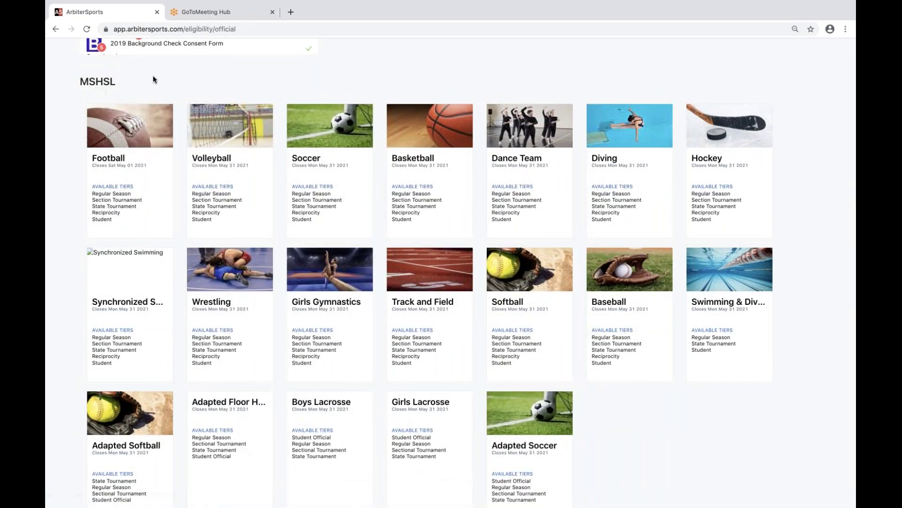
scroll(154, 77, "down", 1)
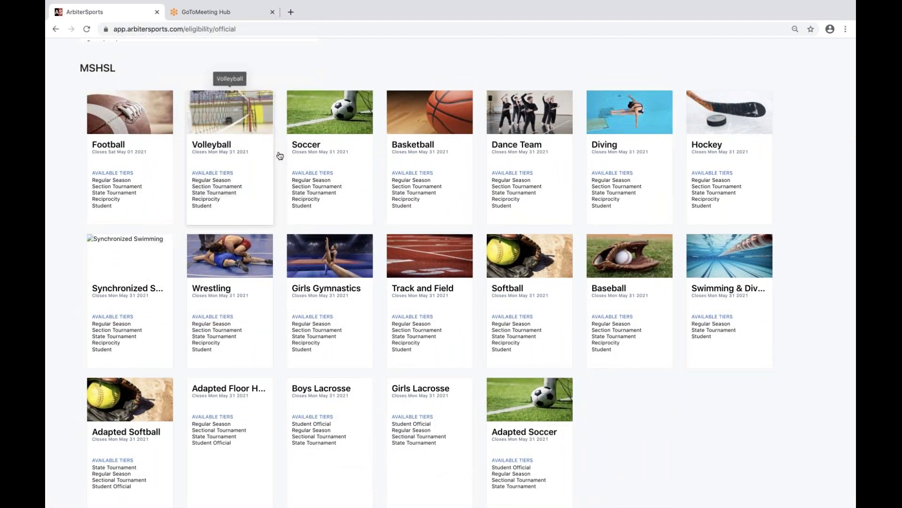
scroll(277, 153, "down", 1)
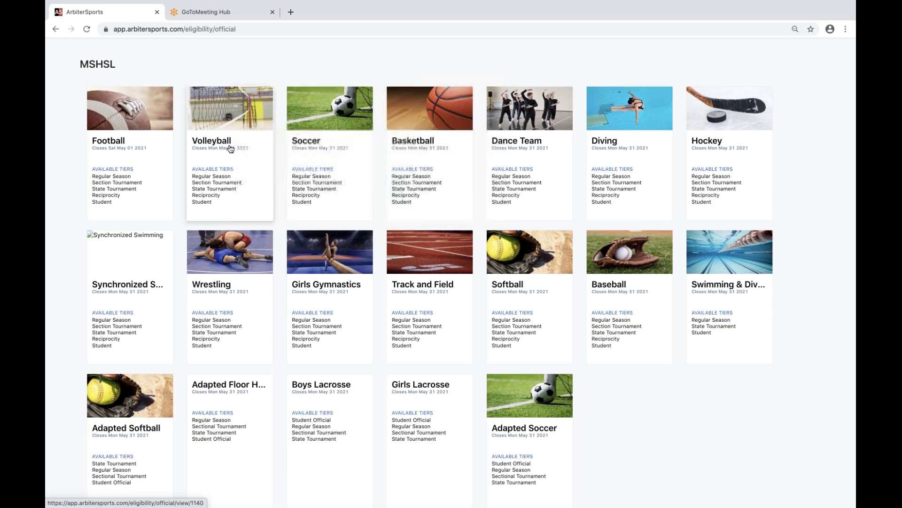
On the Basketball card, uncheck Reciprocity and enroll in the remaining checked tiers.
left_click(424, 156)
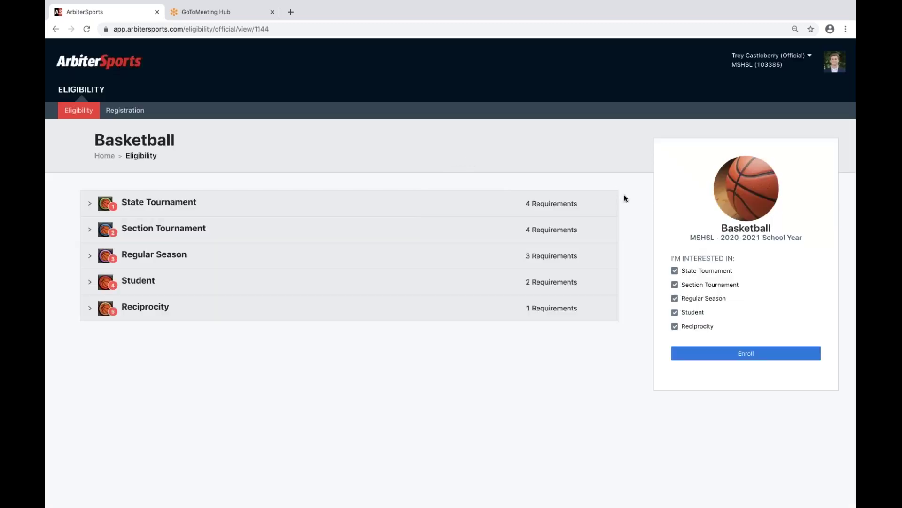
left_click(741, 352)
left_click(675, 327)
left_click(751, 358)
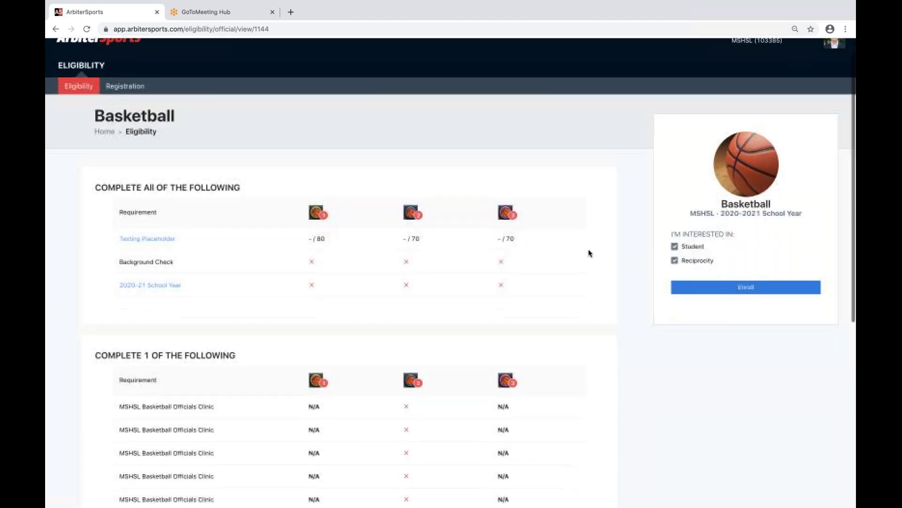
Scroll through the Basketball requirements grid to review Testing Placeholder, Background Check and 2020-21 School Year rows.
scroll(365, 202, "down", 3)
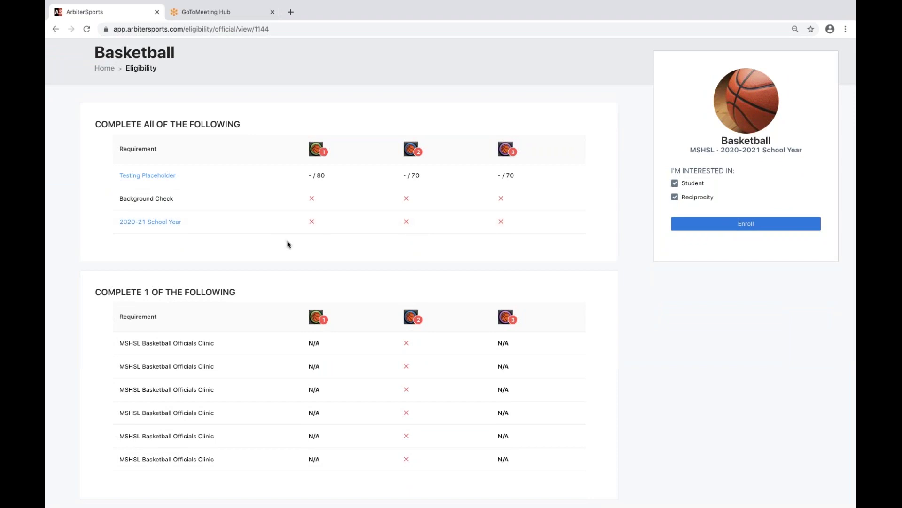
scroll(286, 243, "down", 1)
scroll(286, 242, "up", 2)
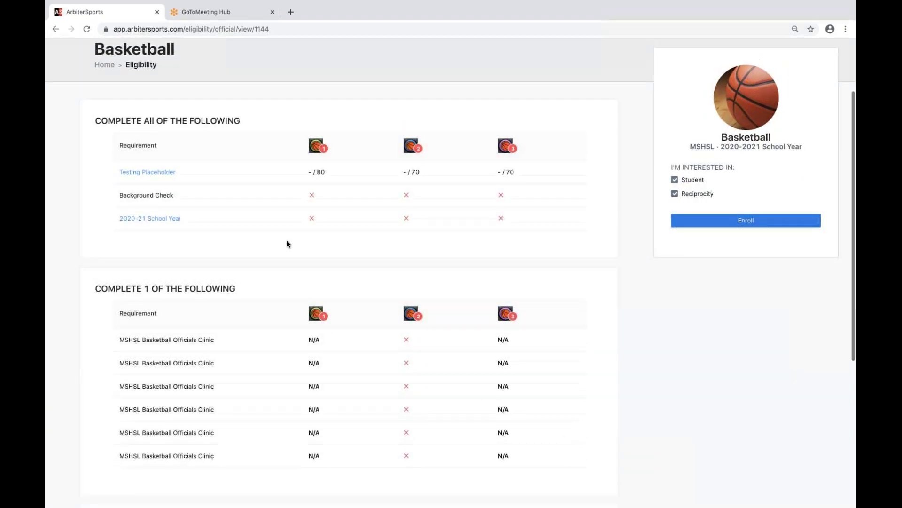
scroll(301, 210, "down", 1)
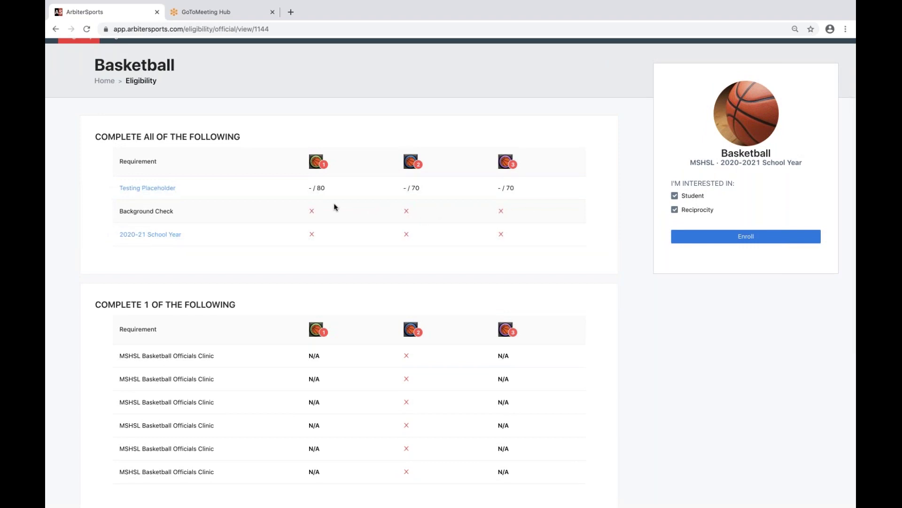
scroll(226, 234, "down", 1)
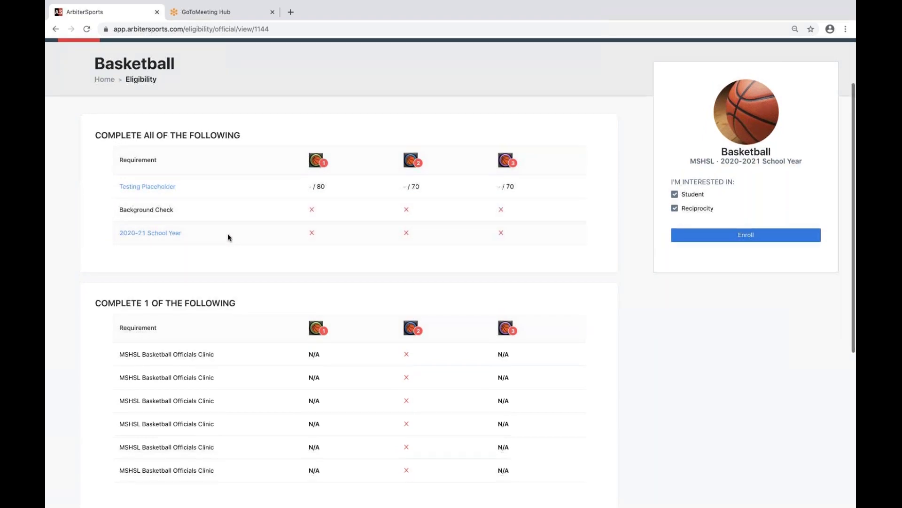
scroll(228, 234, "down", 1)
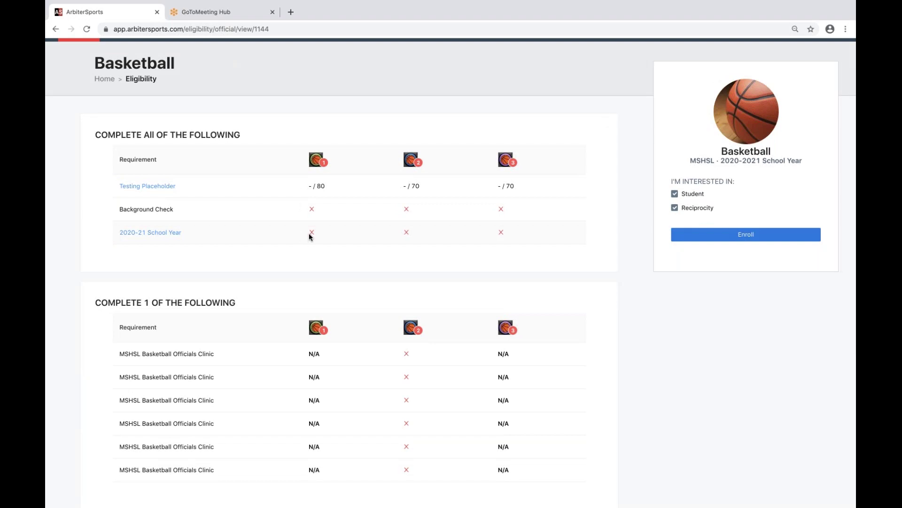
scroll(310, 235, "down", 1)
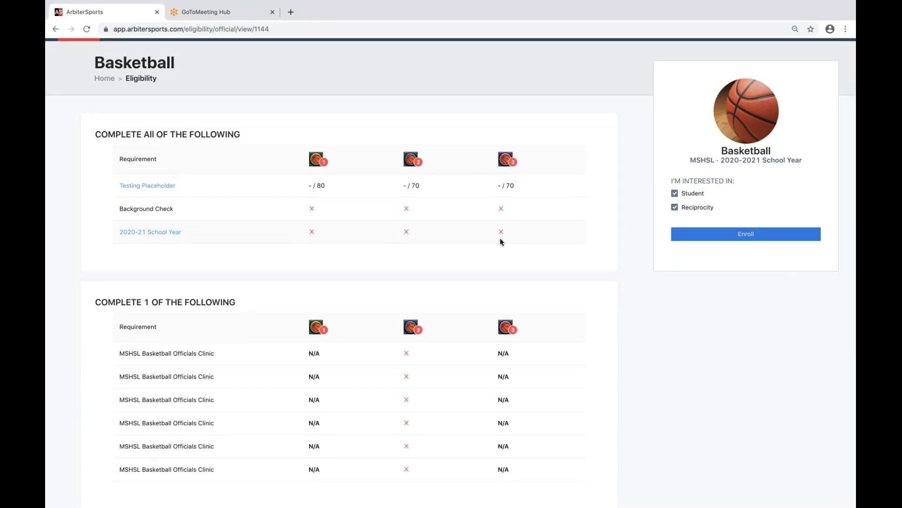
scroll(501, 241, "up", 3)
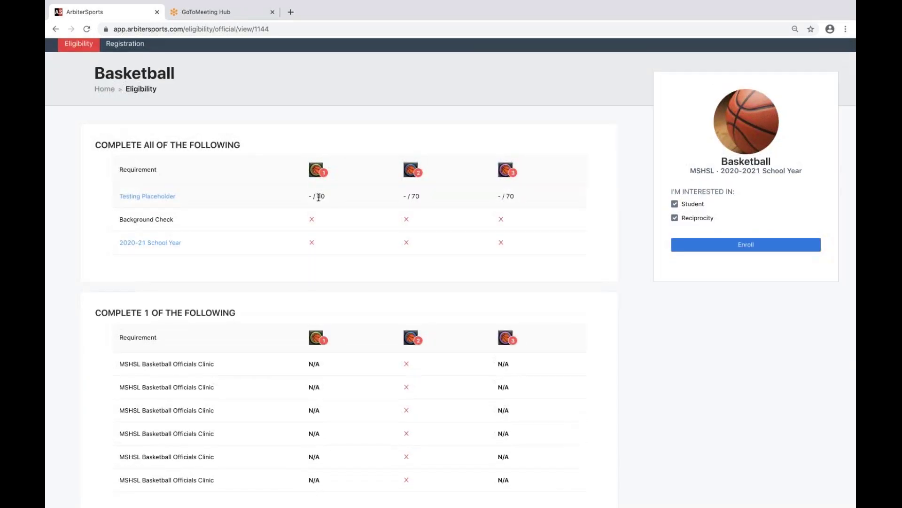
scroll(318, 197, "down", 1)
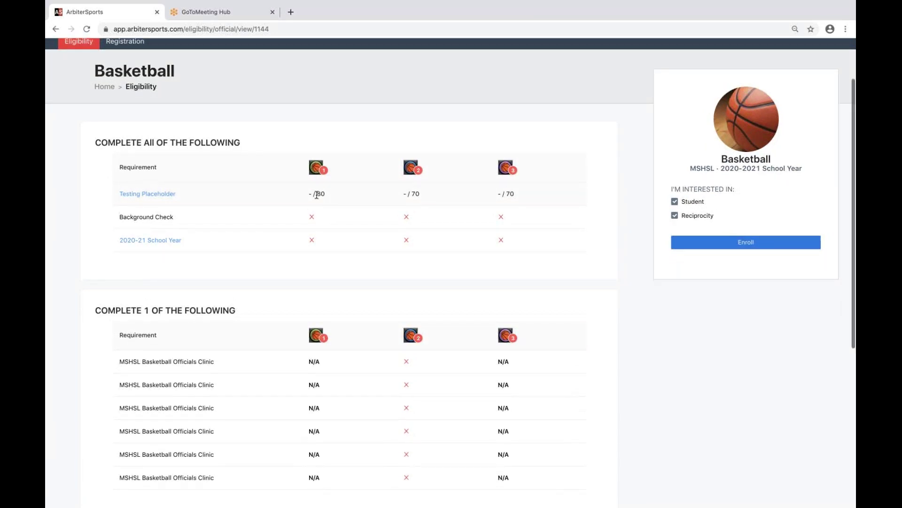
scroll(316, 193, "down", 1)
scroll(316, 193, "down", 1)
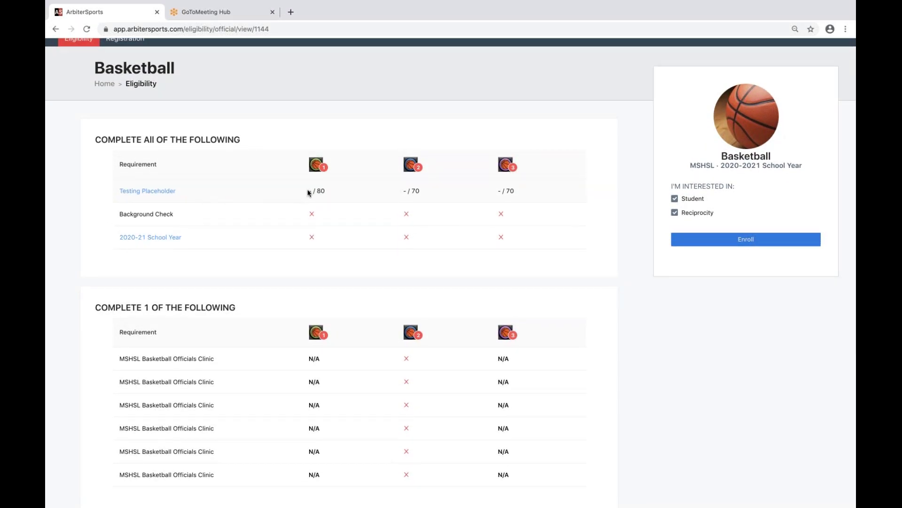
scroll(309, 193, "down", 2)
scroll(393, 188, "down", 1)
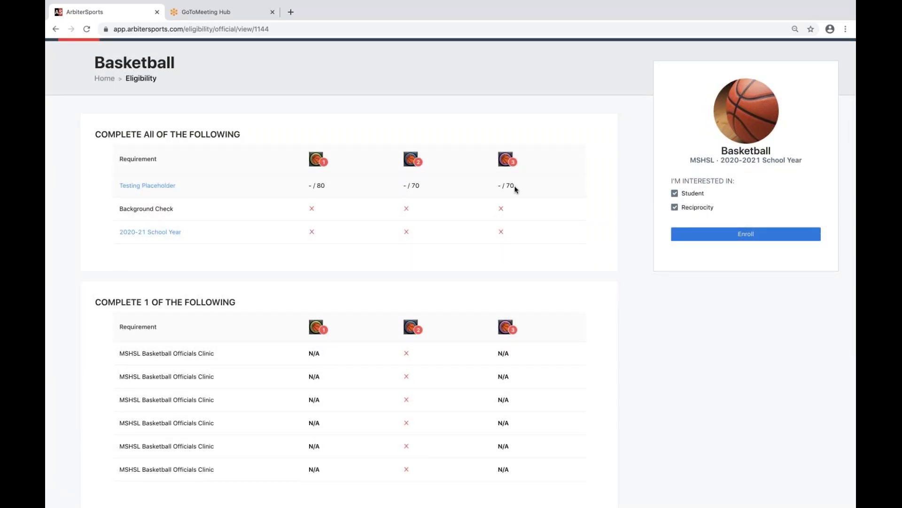
scroll(511, 186, "down", 1)
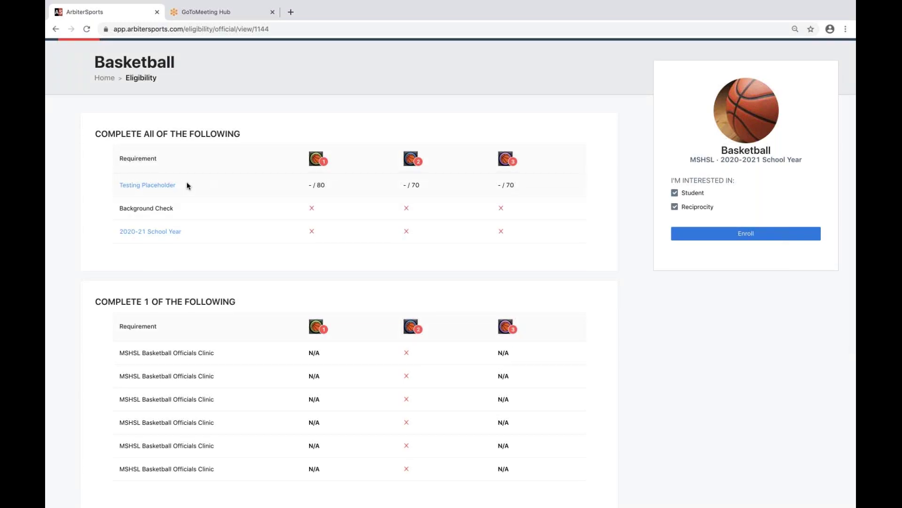
scroll(294, 212, "down", 2)
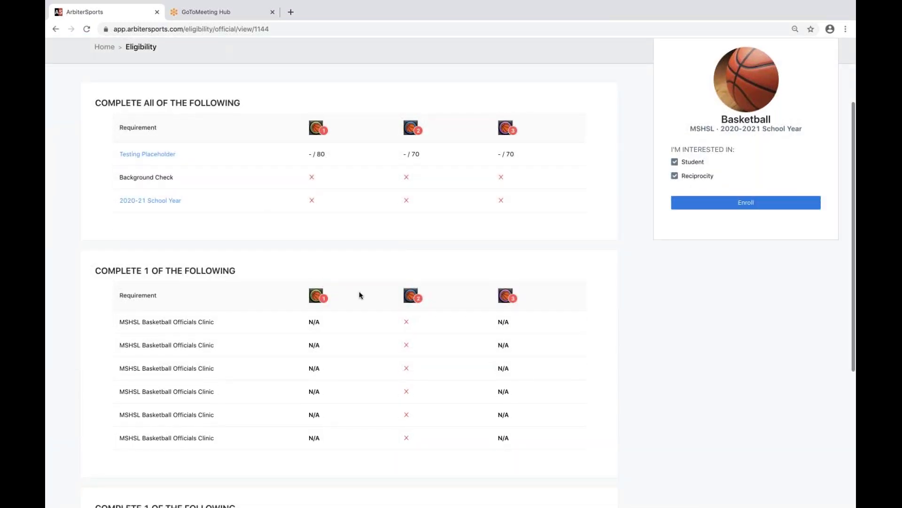
scroll(375, 290, "down", 2)
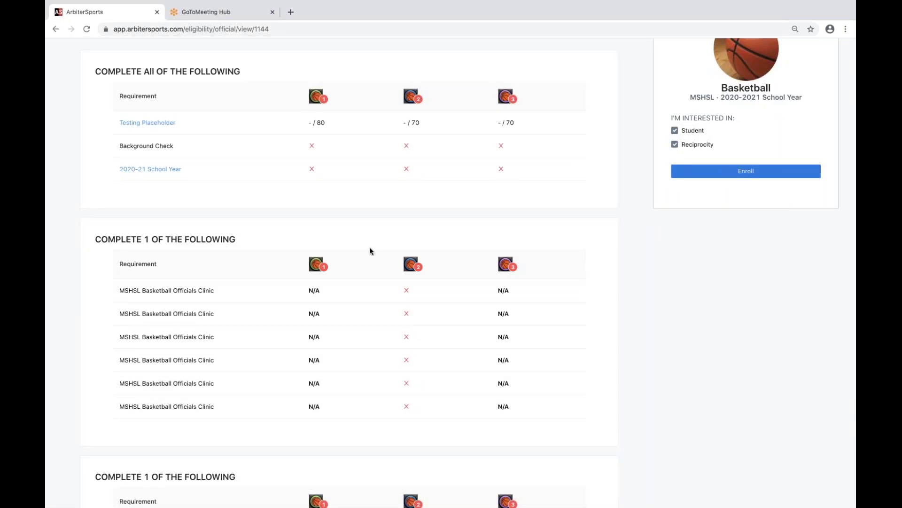
scroll(367, 267, "down", 5)
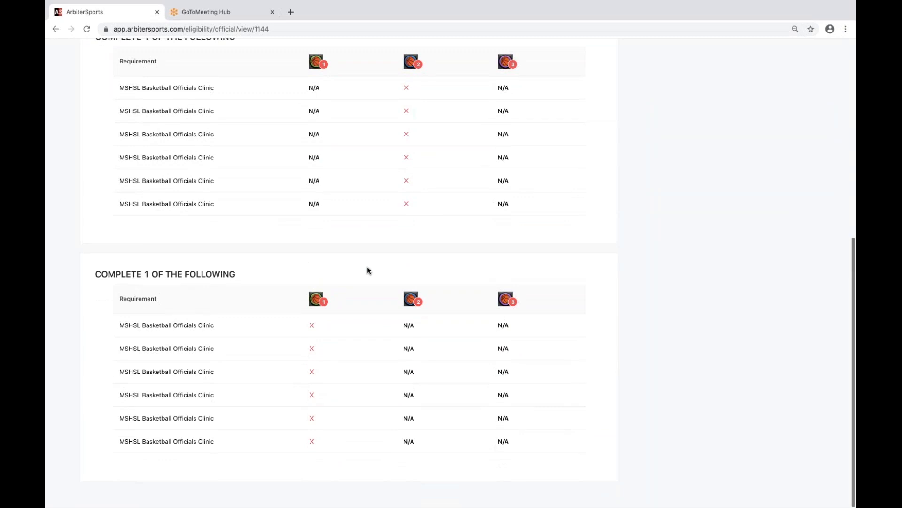
scroll(368, 269, "up", 4)
scroll(367, 266, "up", 4)
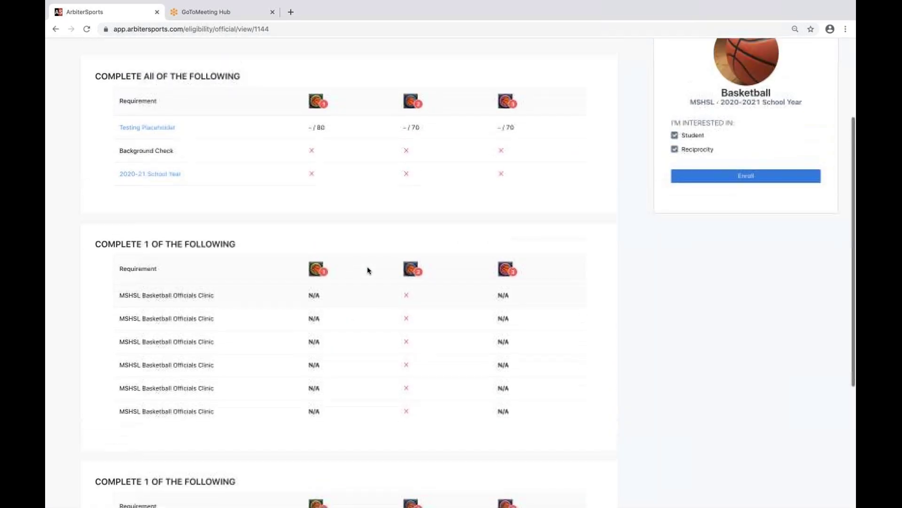
scroll(366, 271, "up", 1)
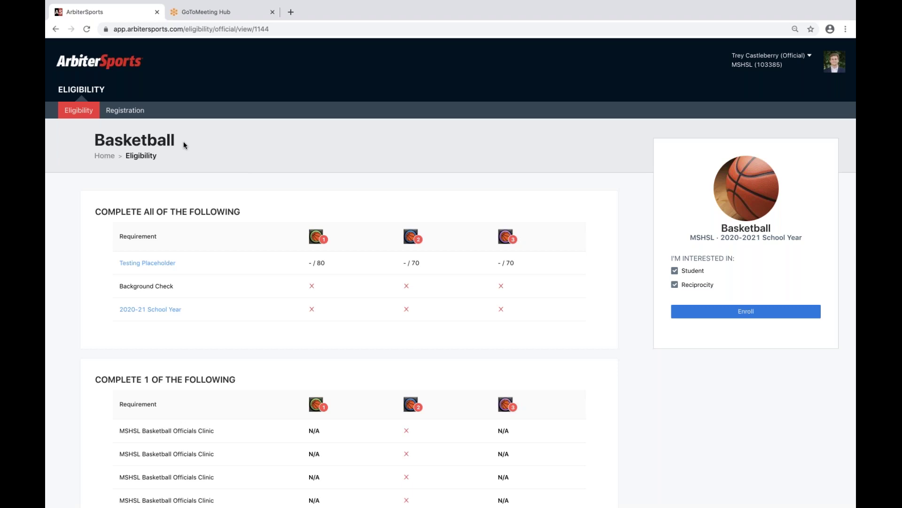
Go back to the Eligibility Dashboard and open the Football eligibility page.
left_click(80, 111)
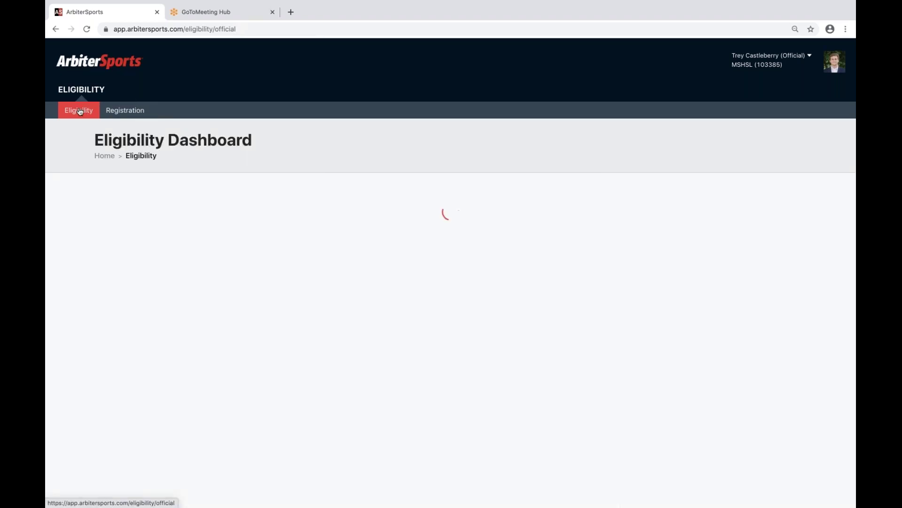
scroll(311, 253, "down", 1)
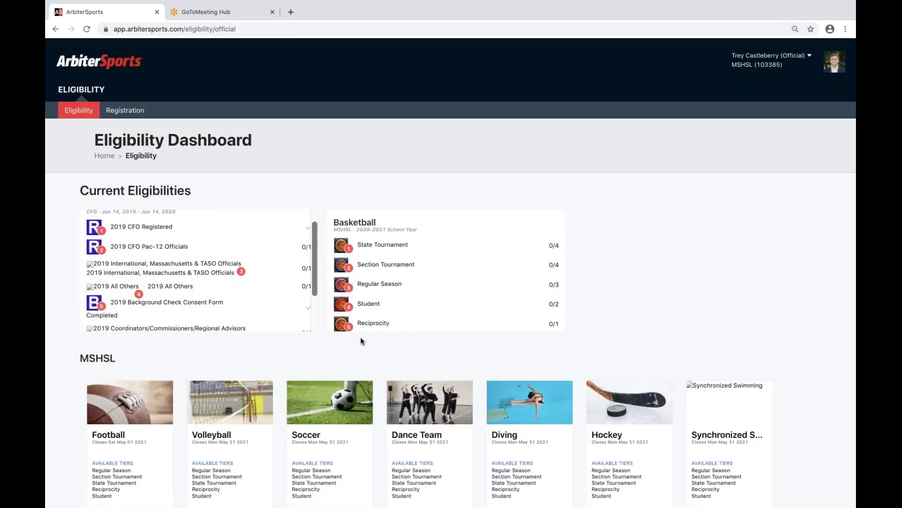
scroll(361, 339, "down", 5)
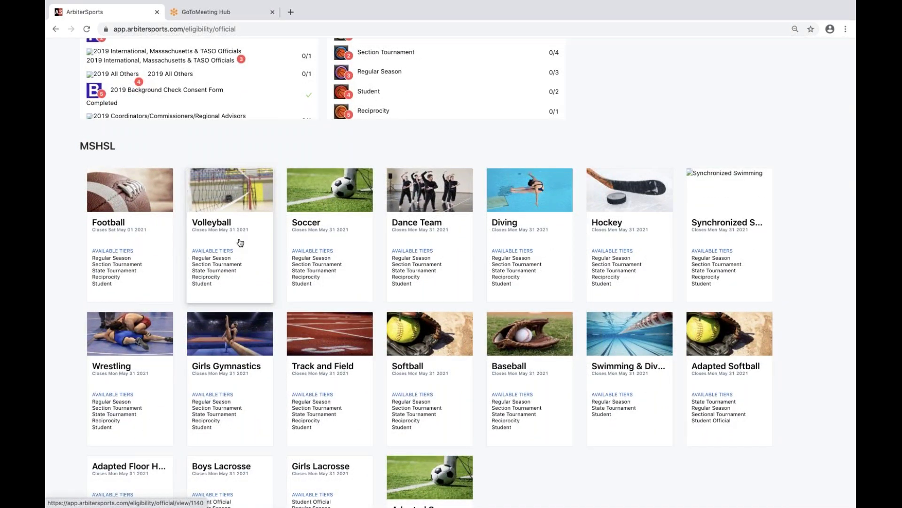
left_click(153, 240)
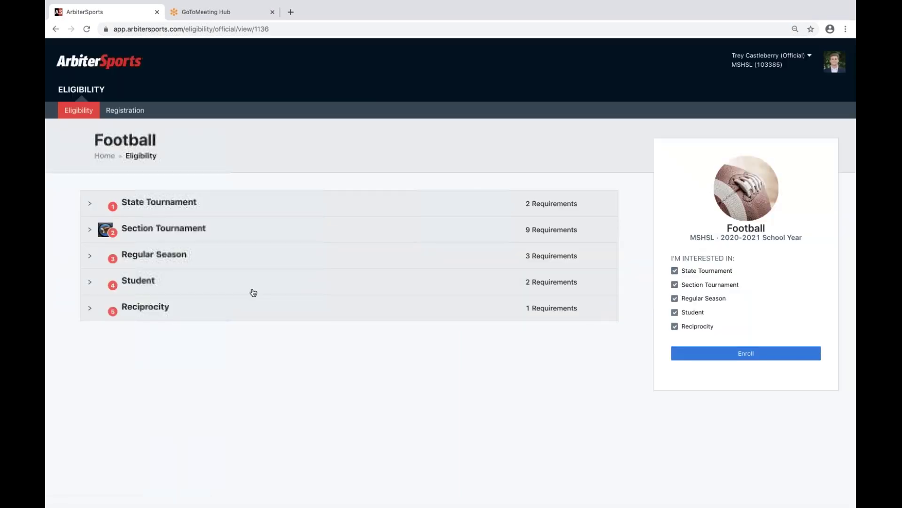
Enroll Football in State Tournament, Section Tournament and Regular Season tiers, excluding Student and Reciprocity.
left_click(90, 205)
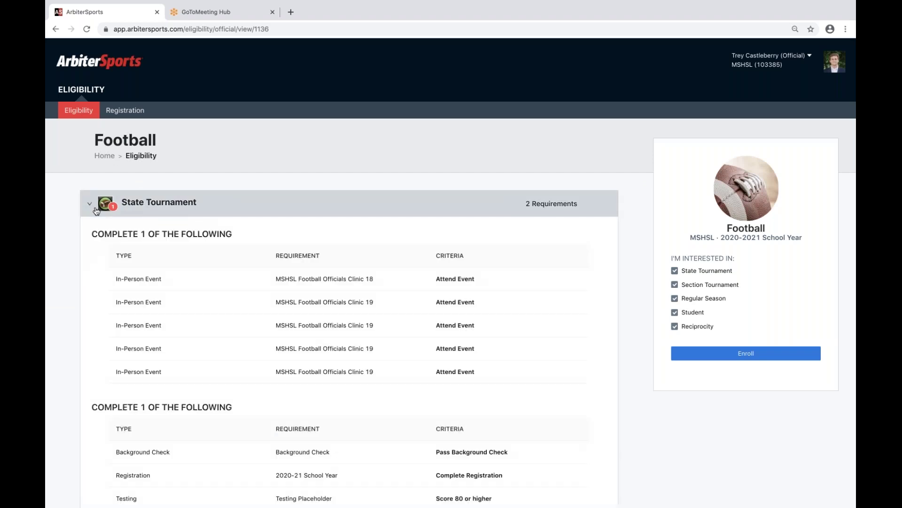
scroll(441, 252, "down", 2)
scroll(441, 252, "down", 3)
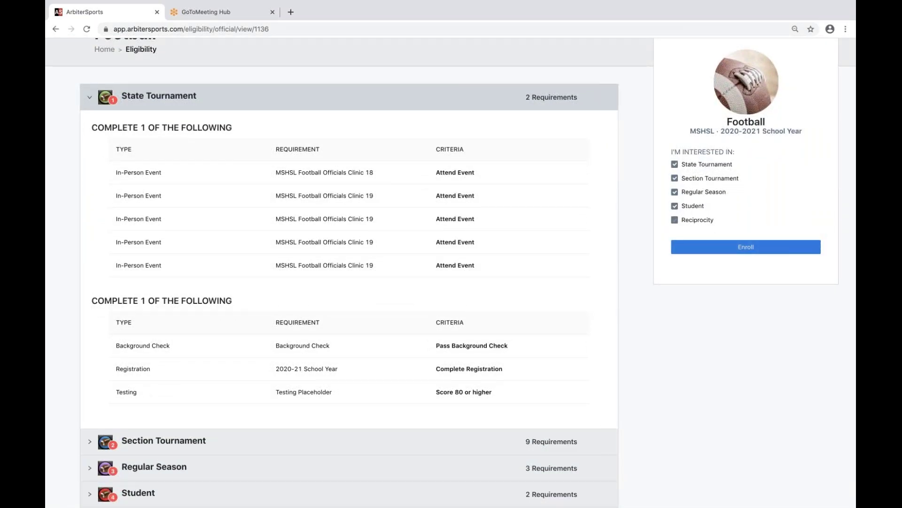
left_click(746, 247)
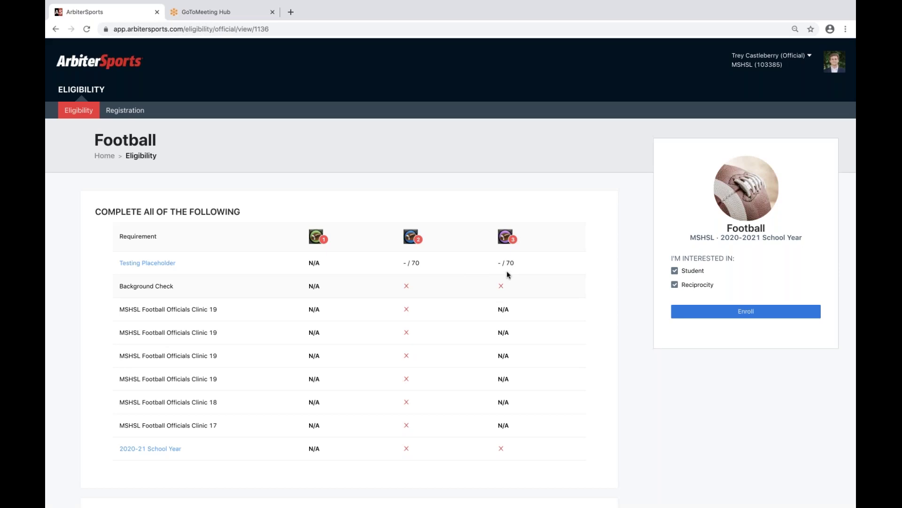
From Football's requirements, open the 2020-21 School Year registration wizard in a new tab.
scroll(532, 272, "down", 2)
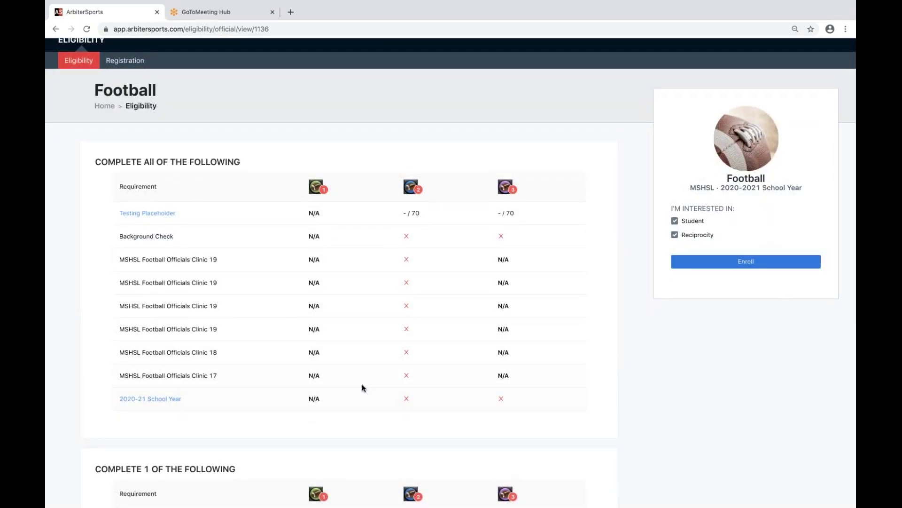
scroll(364, 383, "down", 1)
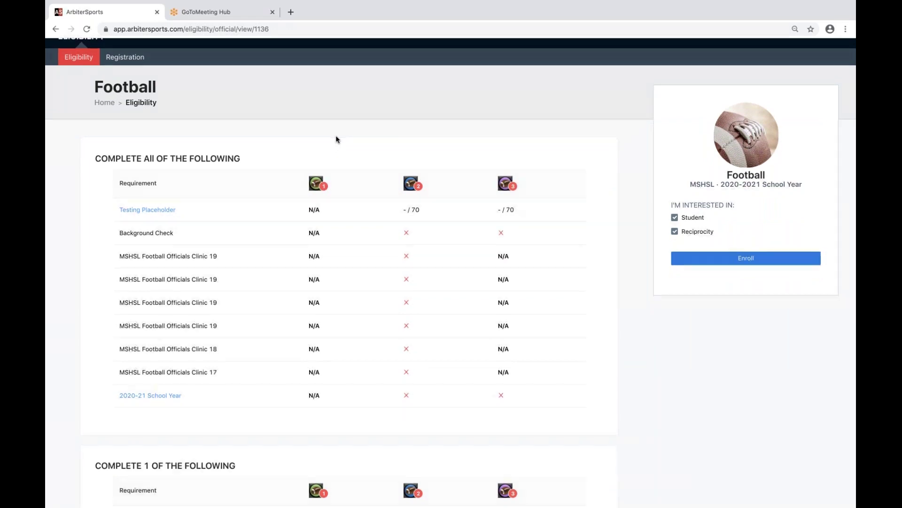
scroll(337, 139, "down", 1)
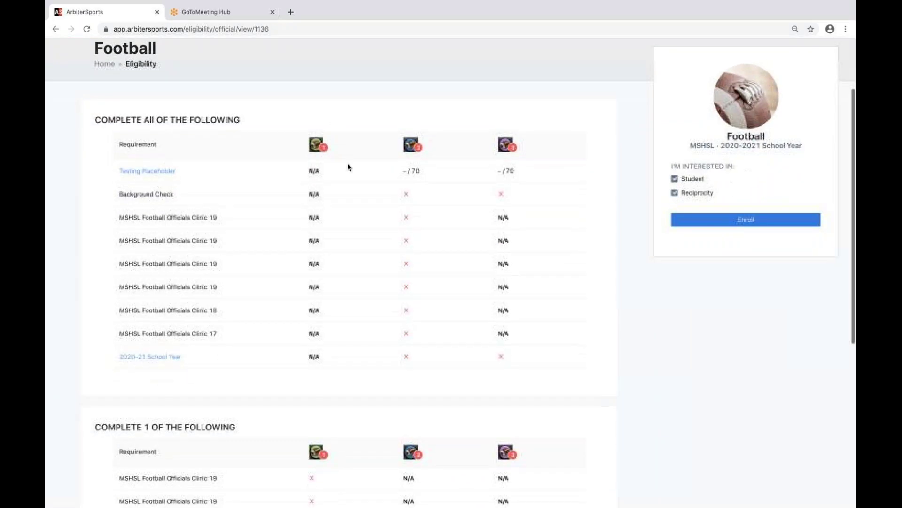
left_click(154, 361)
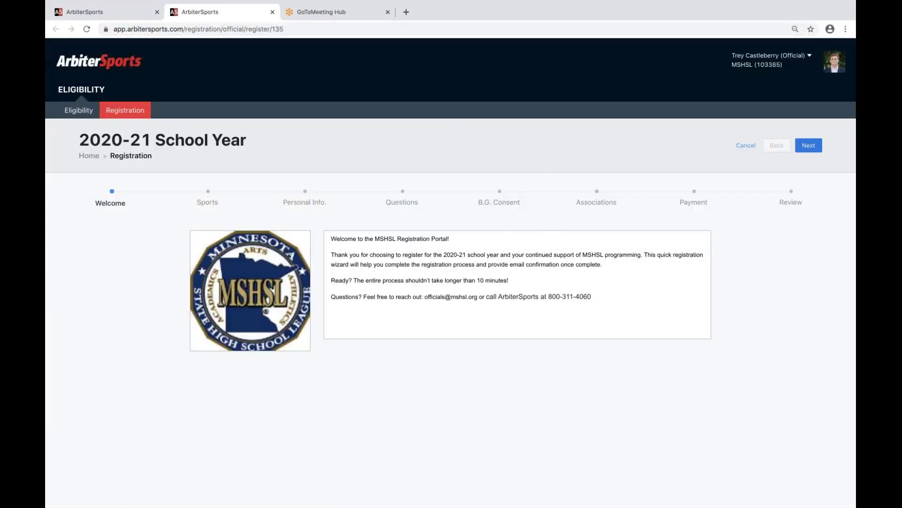
Load the Eligibility Dashboard, check the Football eligibility card's details, and return to the dashboard.
left_click(79, 110)
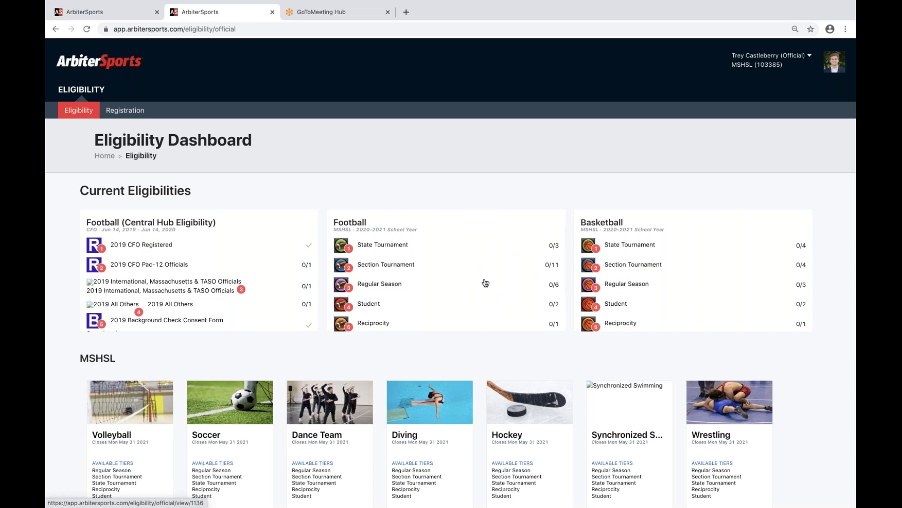
left_click(484, 230)
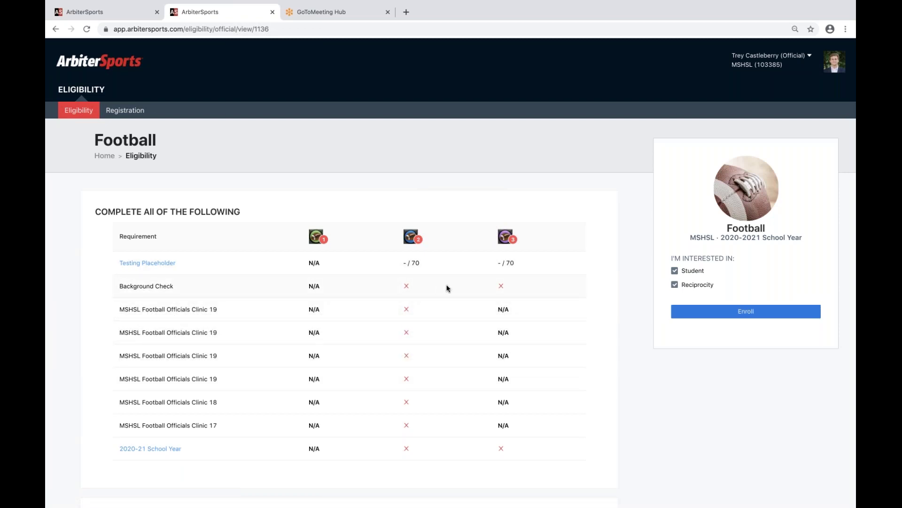
left_click(85, 110)
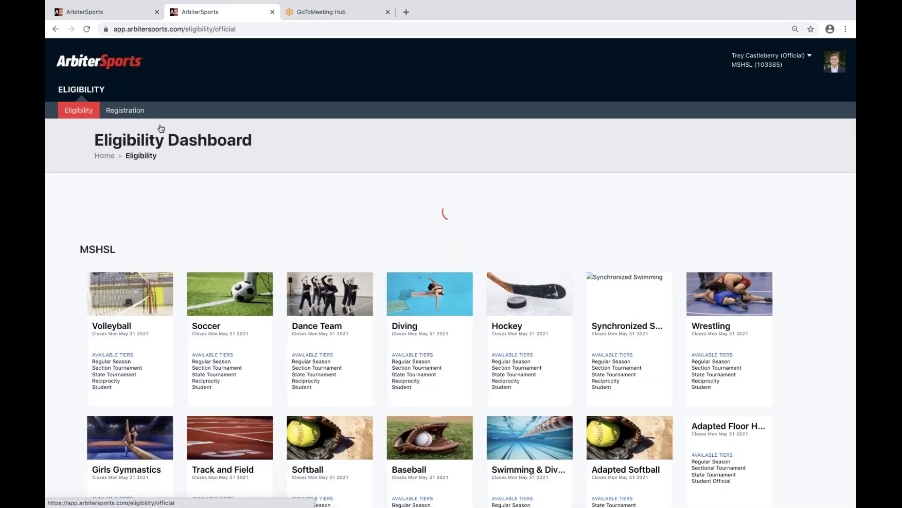